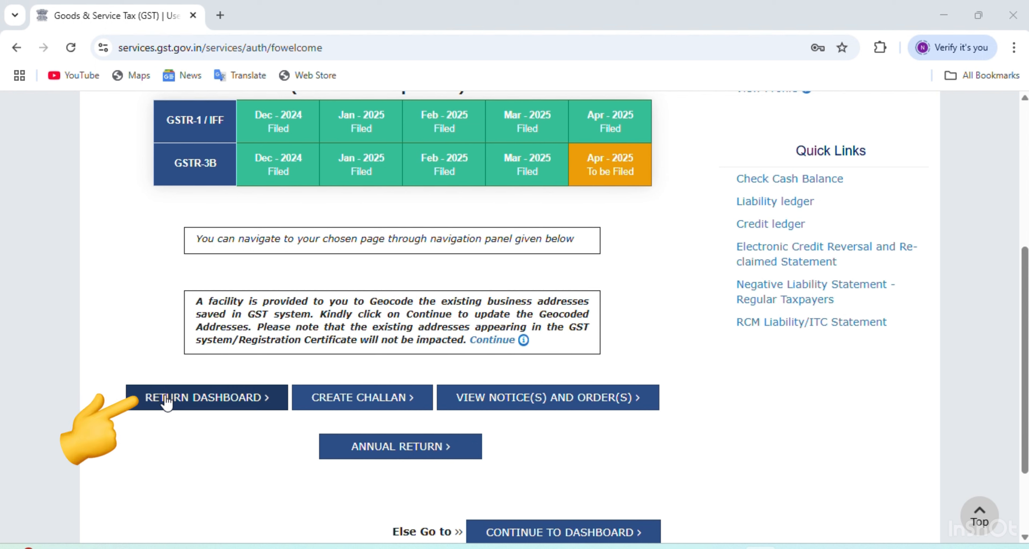
Step: Open the return dashboard and search for the April returns of Quarter 1 (Apr - Jun) in financial year 2025-26
left_click(193, 406)
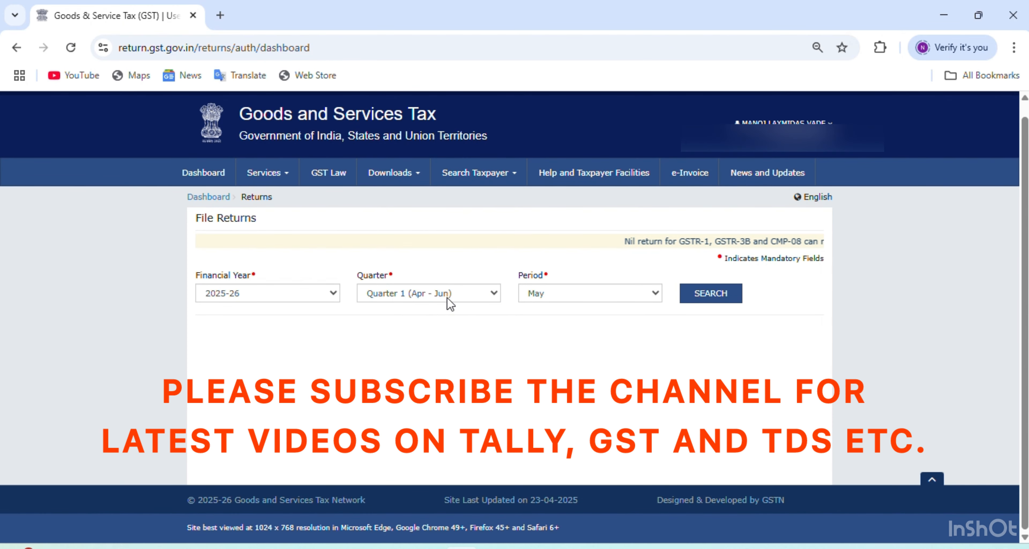
left_click(586, 294)
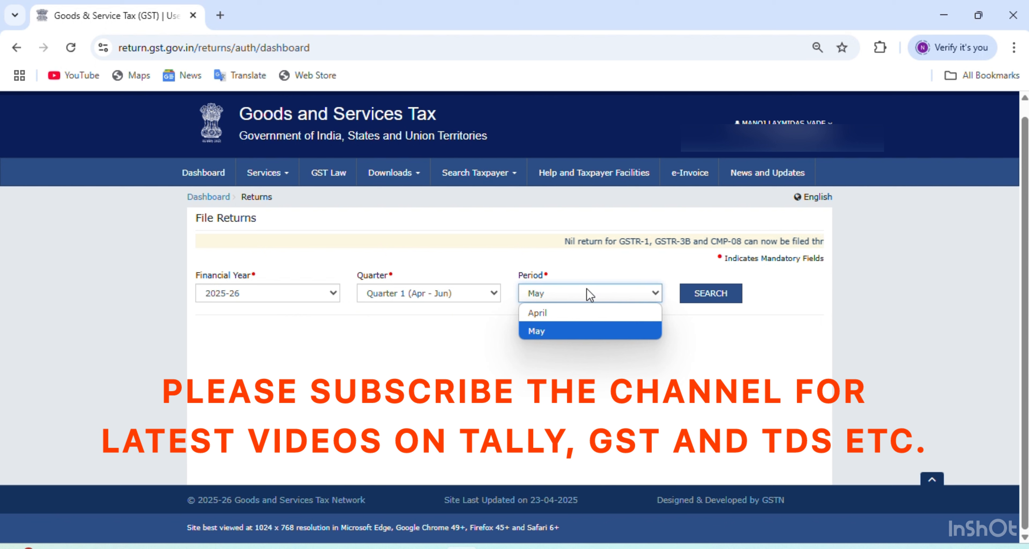
left_click(567, 314)
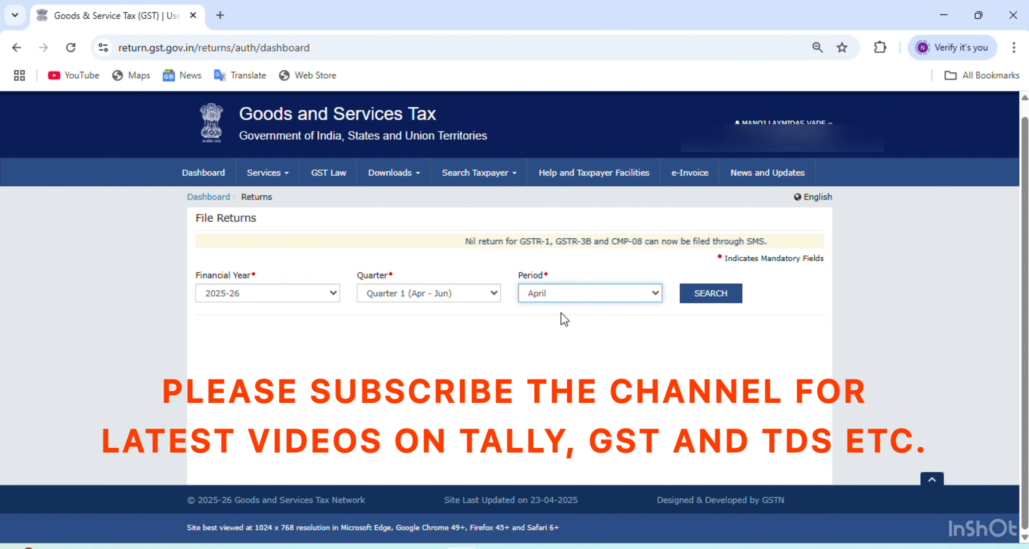
left_click(709, 294)
Step: View the GSTR-2B auto-drafted ITC statement and review its table of available ITC
scroll(709, 302, "down", 2)
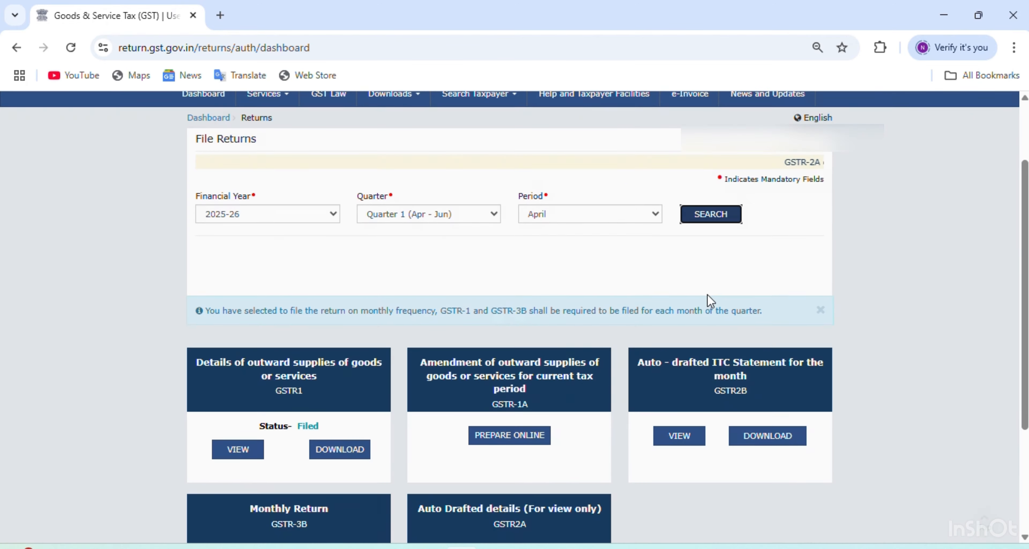
scroll(710, 319, "down", 3)
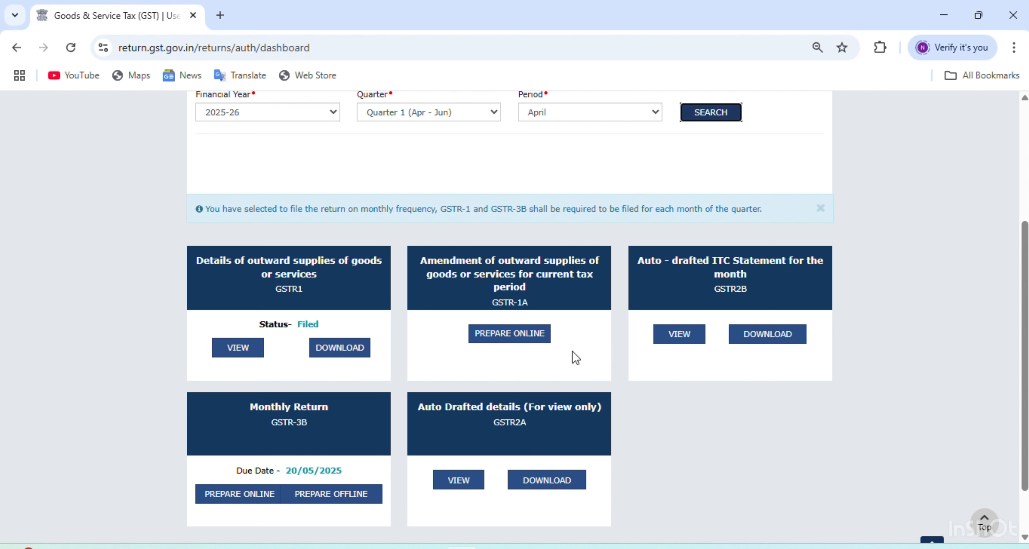
left_click(676, 342)
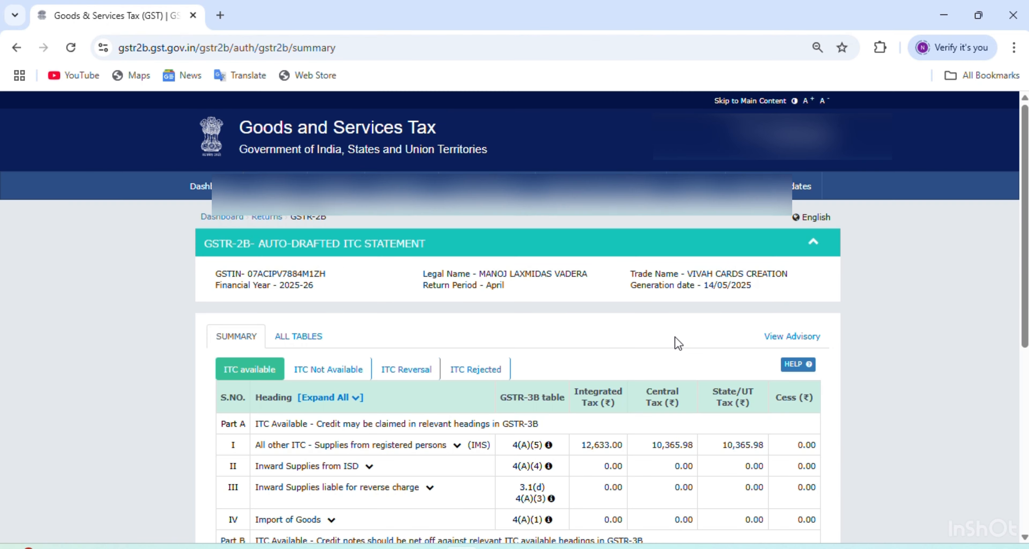
scroll(674, 337, "down", 2)
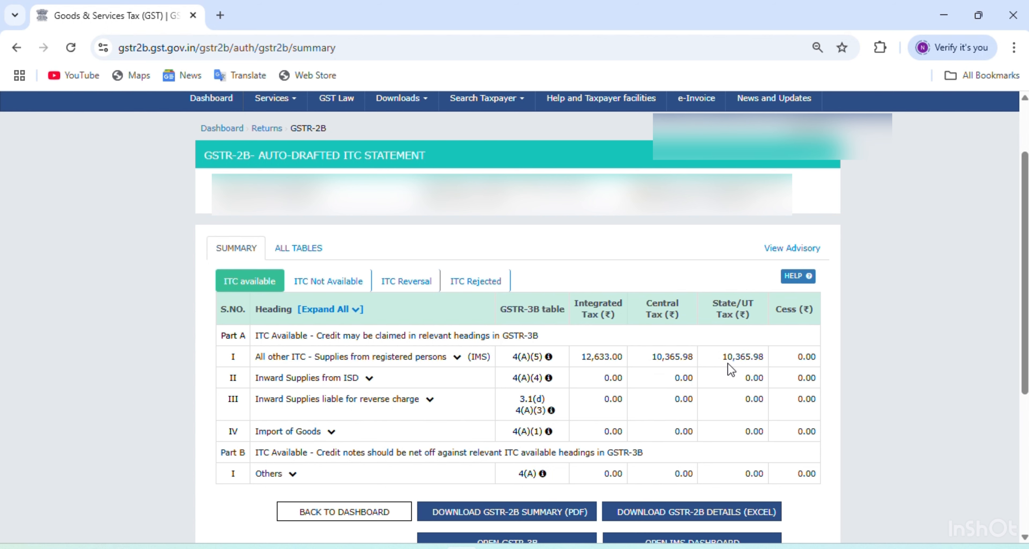
scroll(727, 363, "down", 1)
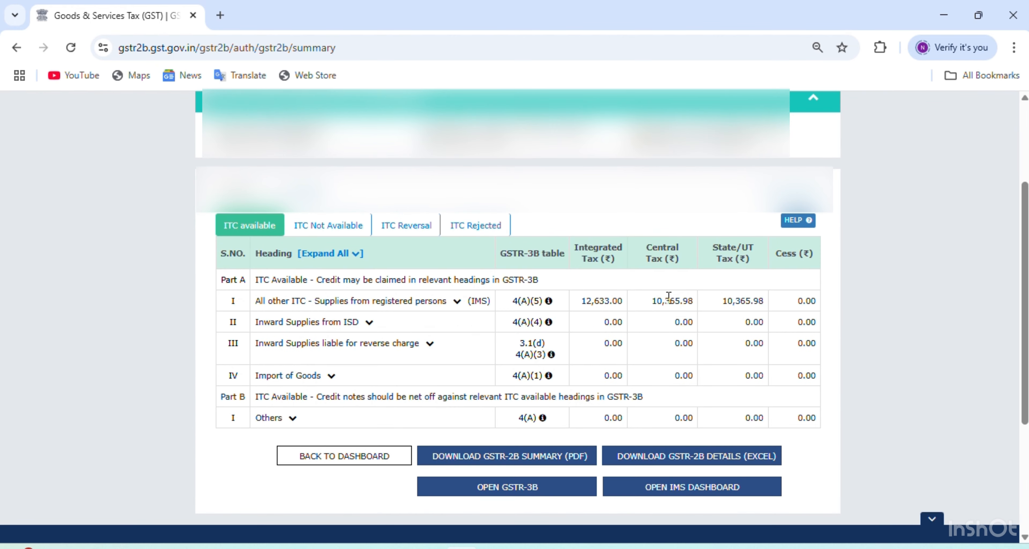
scroll(668, 302, "down", 2)
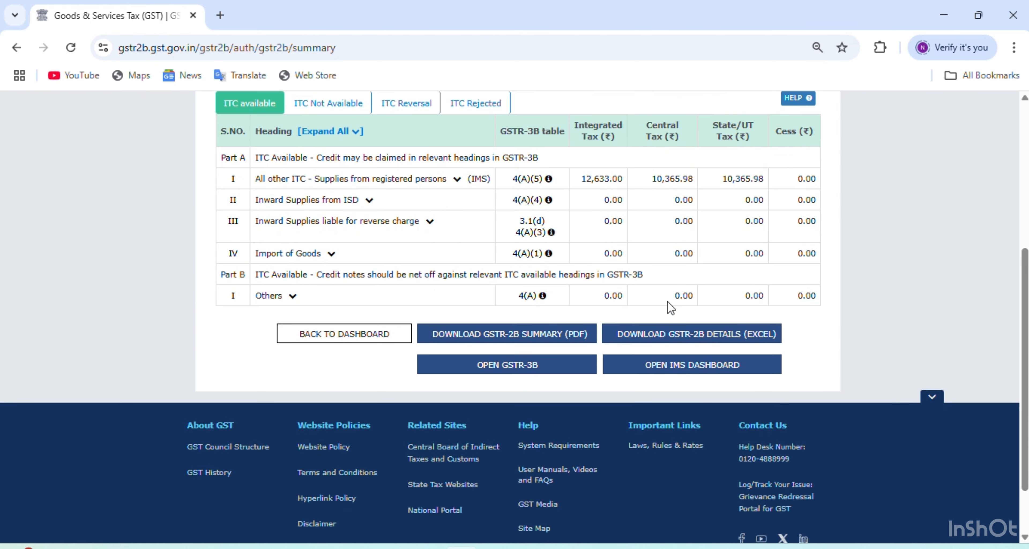
Step: Open the IMS dashboard's inward supplies and display the B2B - Invoices records under All other ITC
left_click(672, 372)
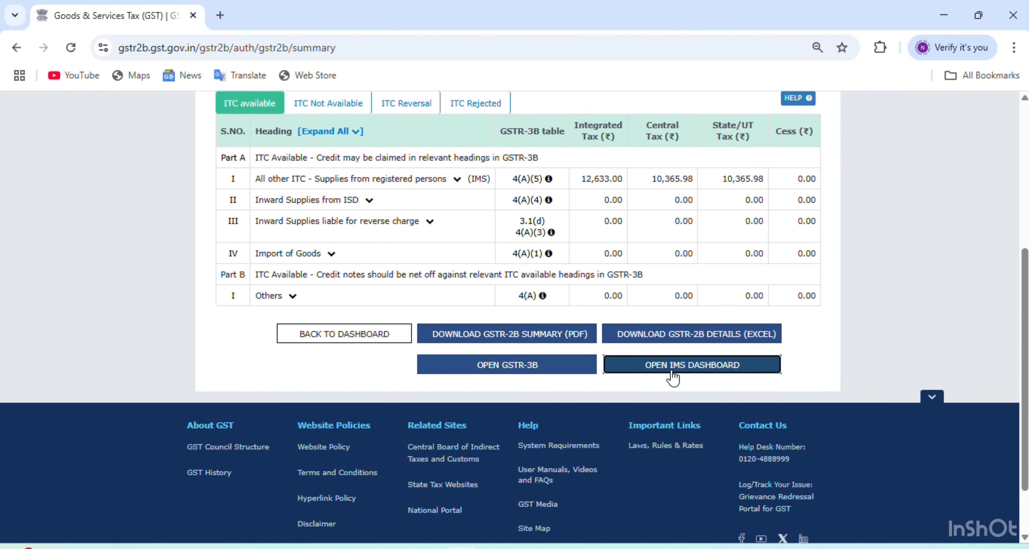
scroll(671, 376, "down", 3)
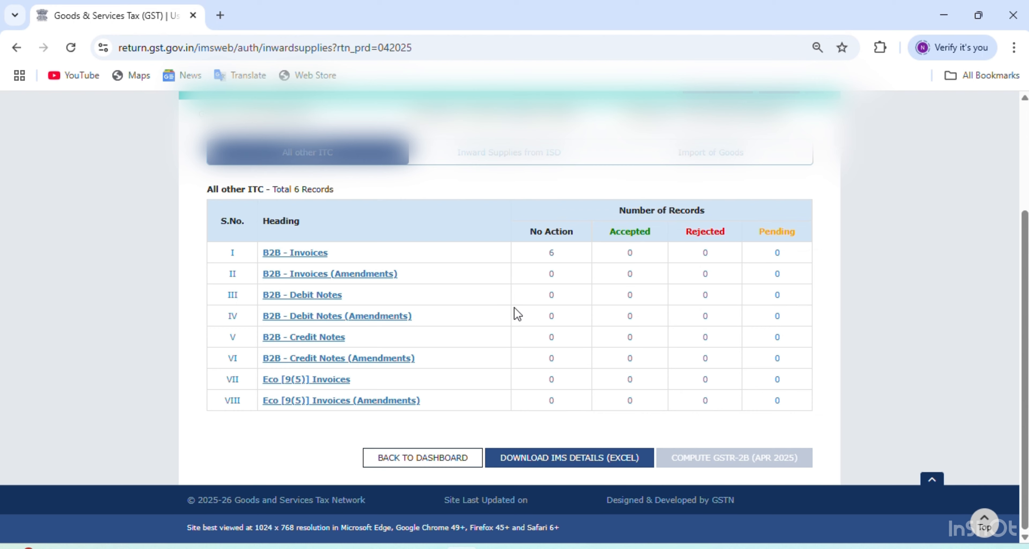
left_click(311, 254)
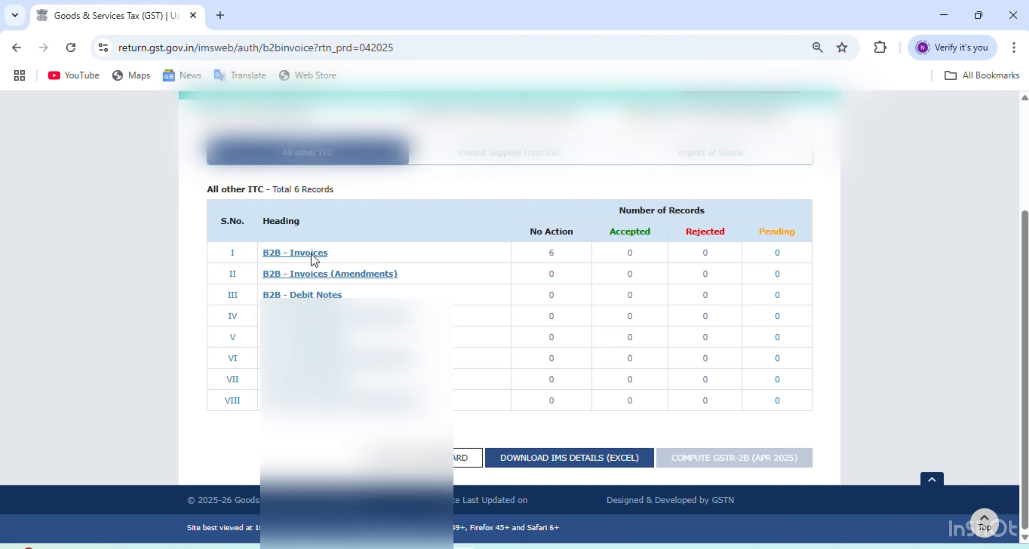
scroll(546, 390, "down", 4)
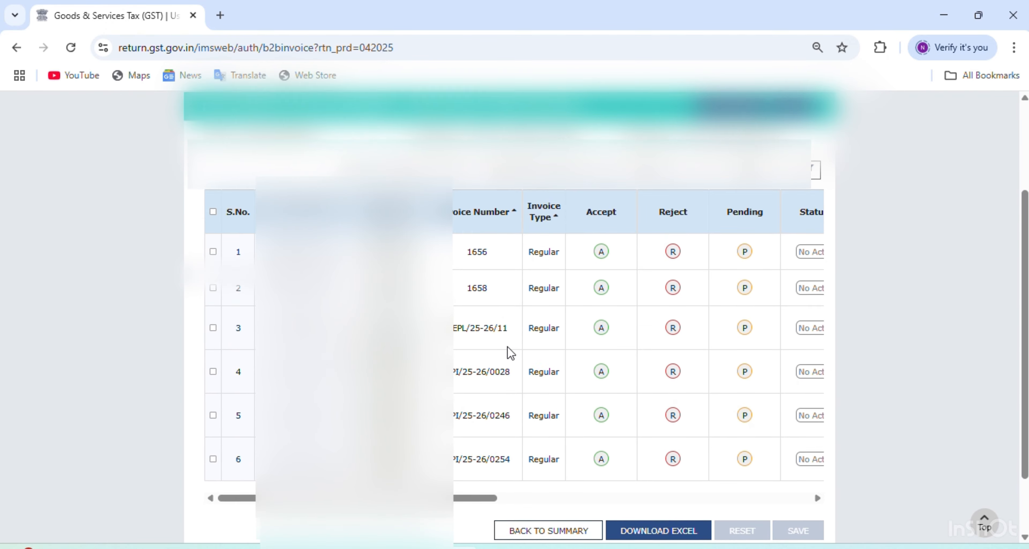
scroll(505, 351, "down", 1)
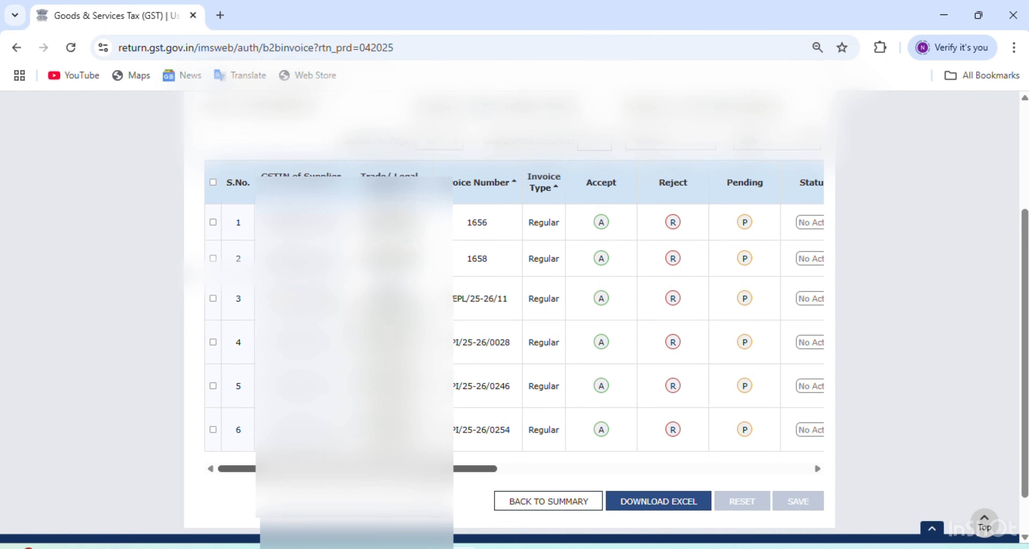
left_click_drag(441, 471, 418, 481)
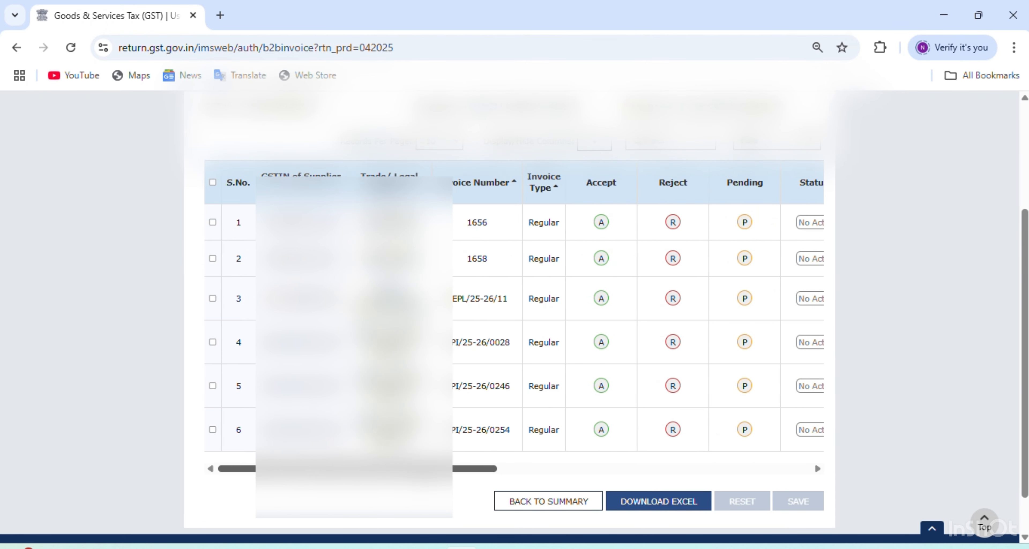
Step: Select the B2B invoice records of all the pages and mark all 6 as accepted
left_click(211, 184)
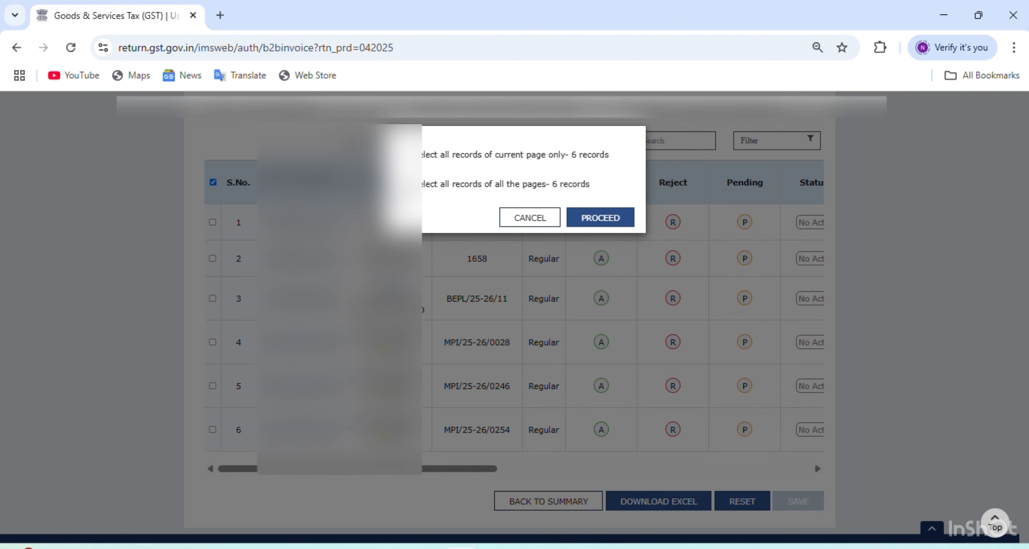
left_click(407, 184)
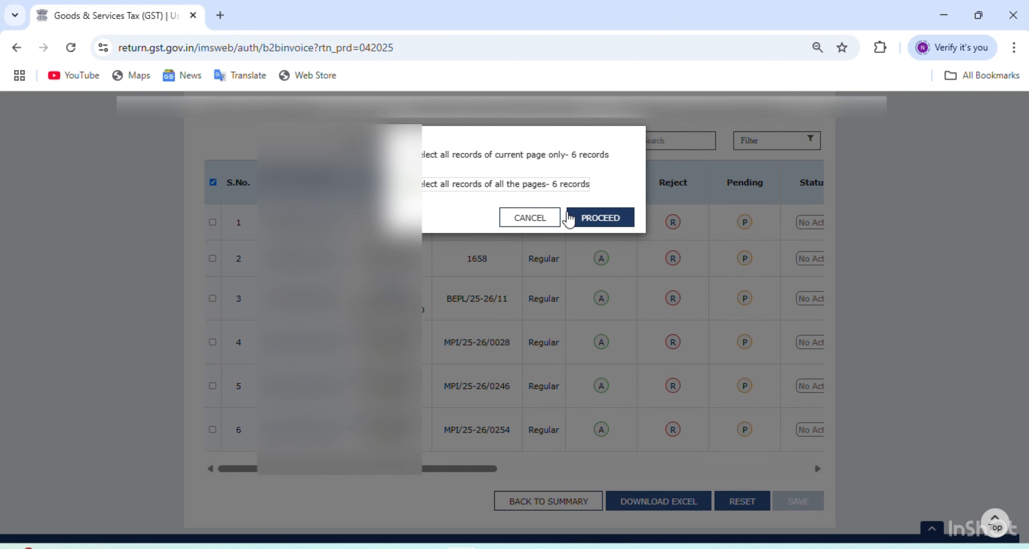
left_click(588, 223)
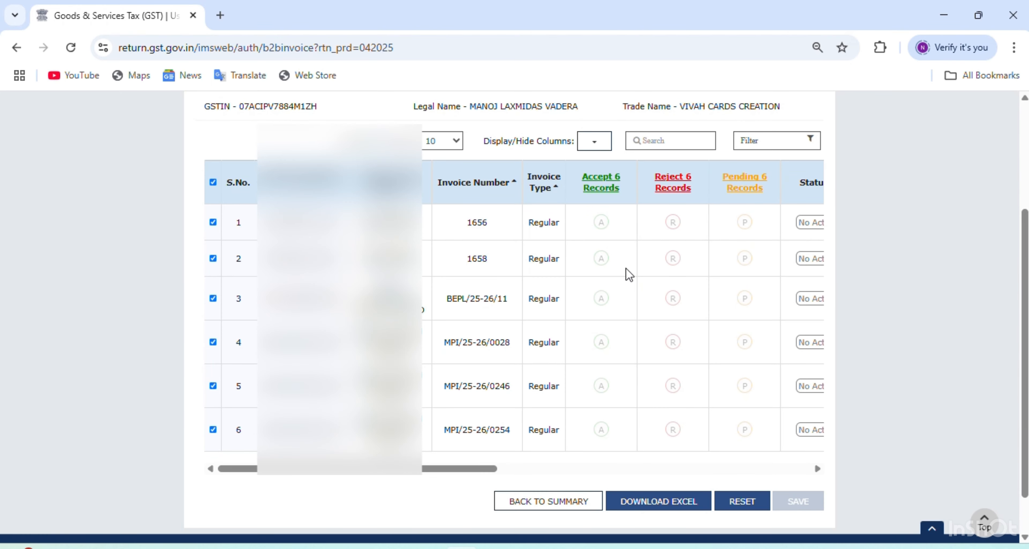
scroll(638, 292, "down", 1)
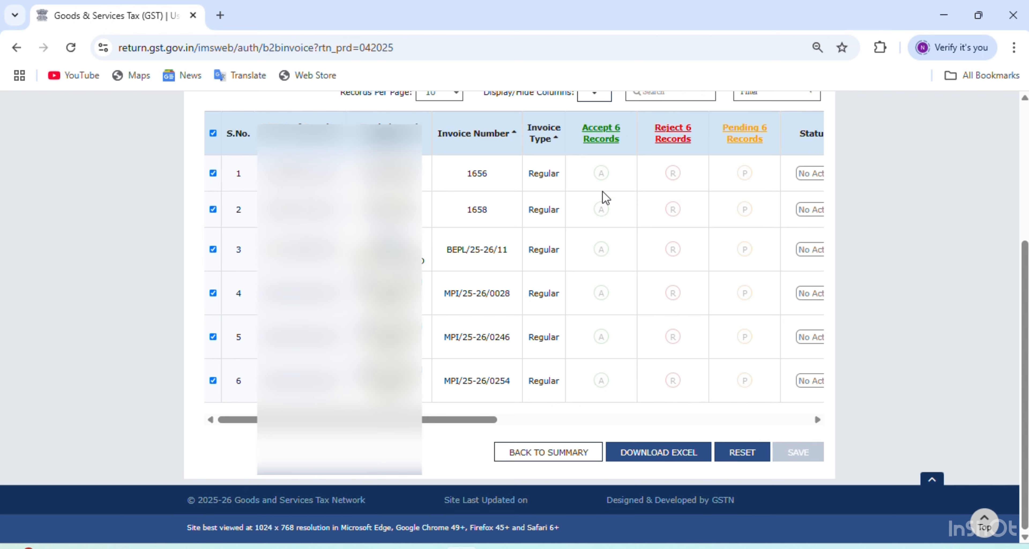
left_click(607, 140)
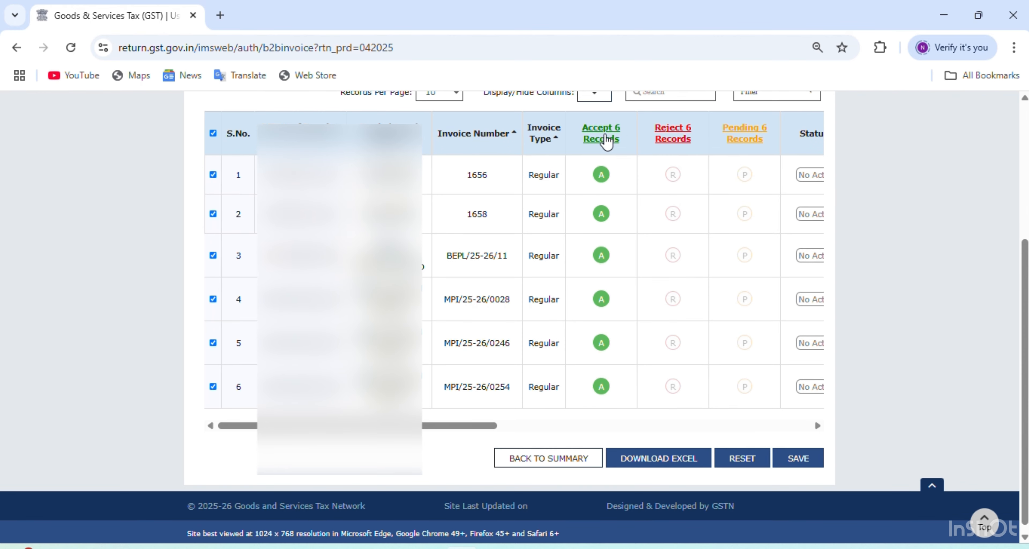
scroll(638, 236, "down", 1)
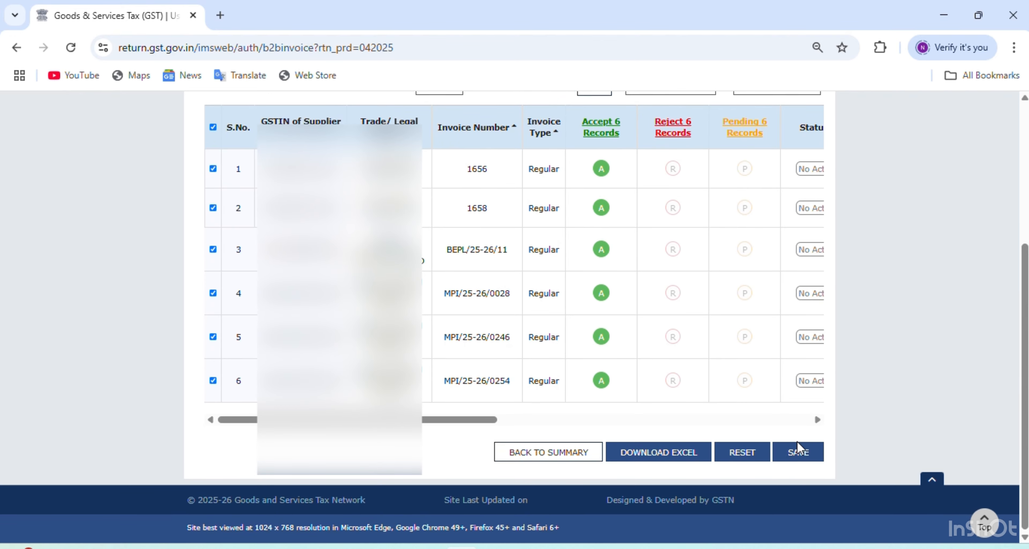
Step: Save the accept action for the selected B2B invoices and close the confirmation dialogs
left_click(798, 453)
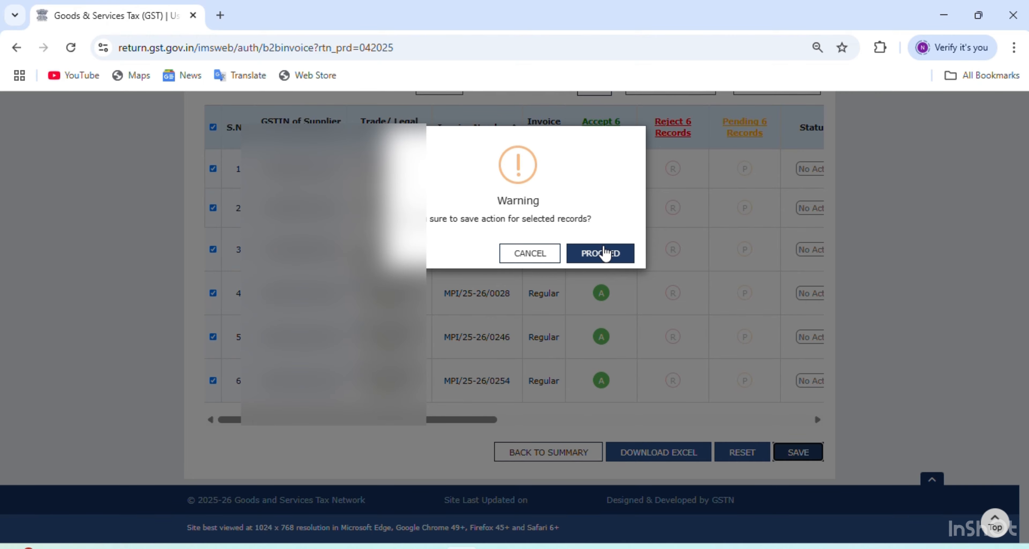
left_click(604, 253)
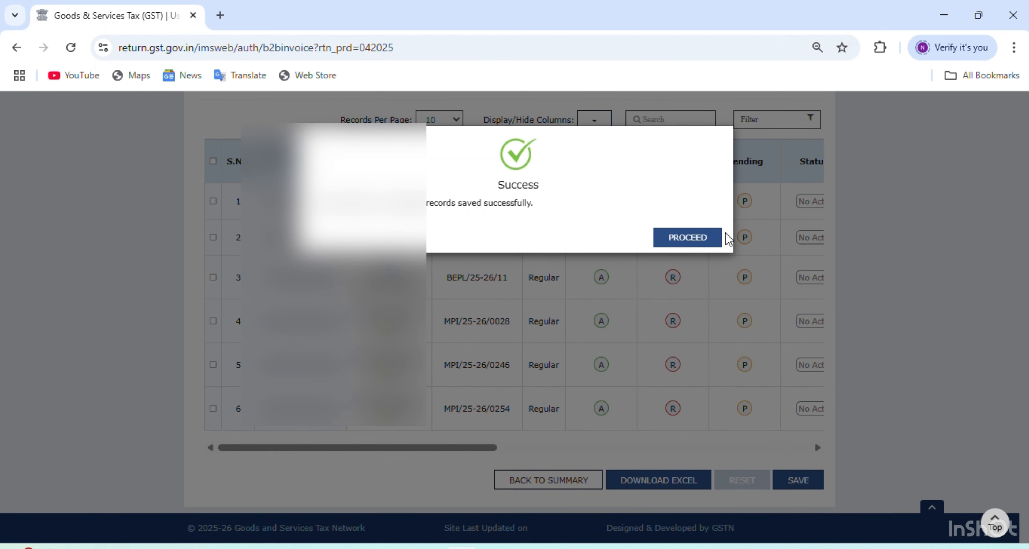
left_click(705, 238)
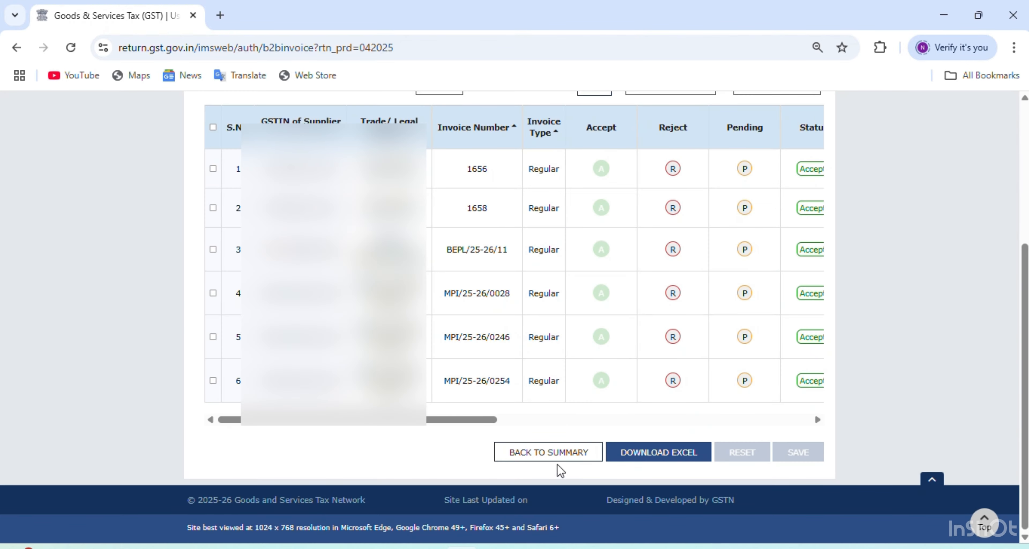
Step: Return to the inward supplies summary and compute GSTR-2B (Apr 2025), agreeing to the deemed-acceptance notice
left_click(542, 453)
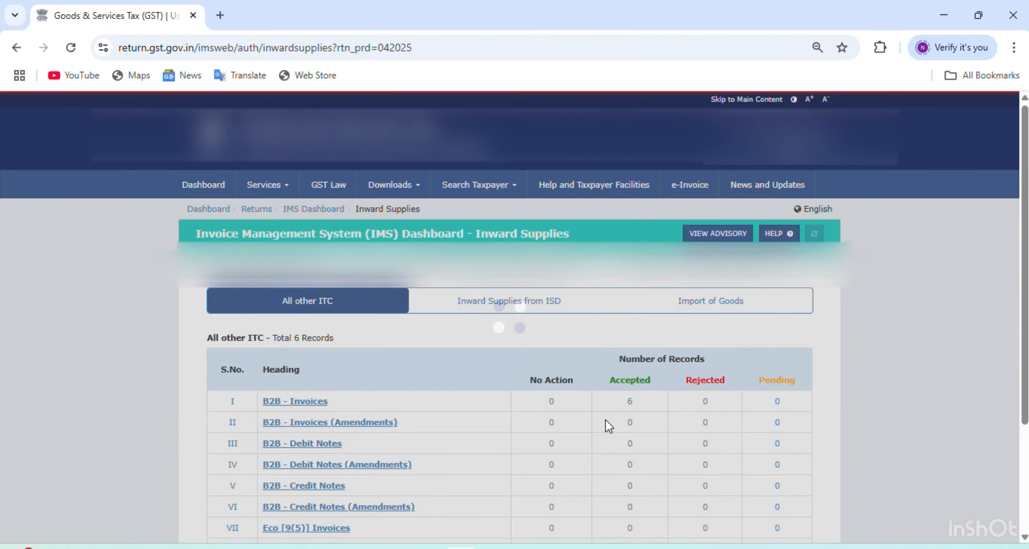
scroll(604, 425, "down", 3)
left_click(759, 463)
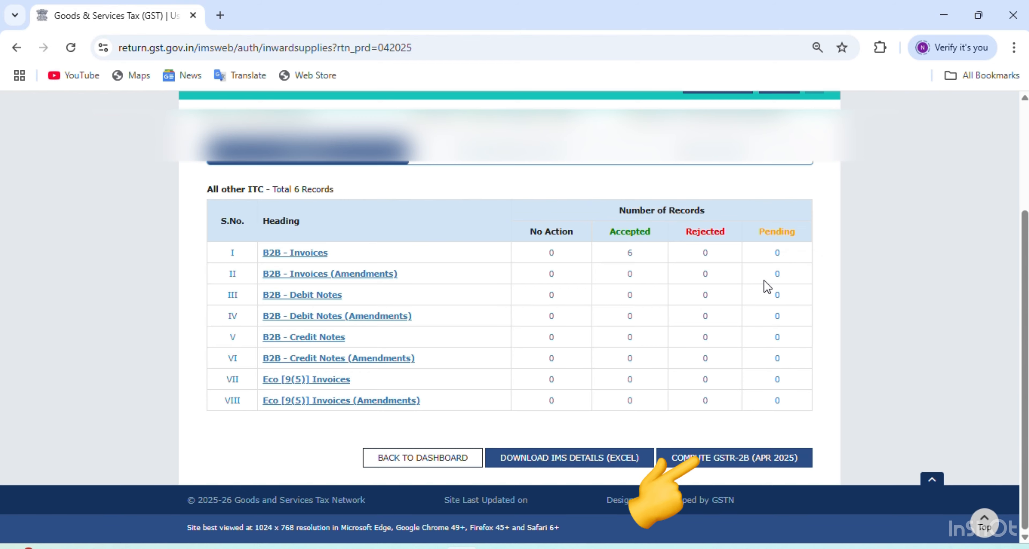
left_click(718, 461)
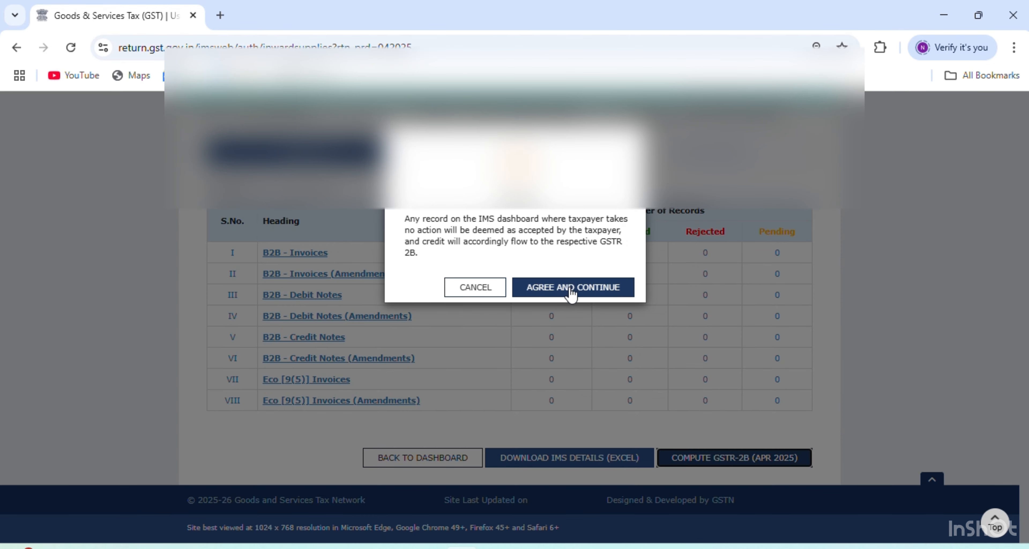
left_click(569, 287)
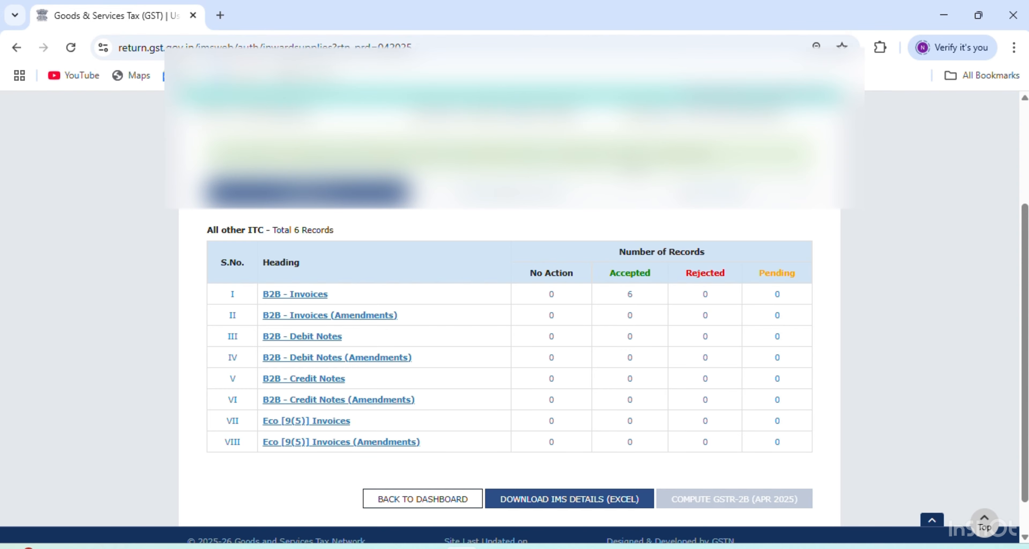
scroll(509, 315, "down", 1)
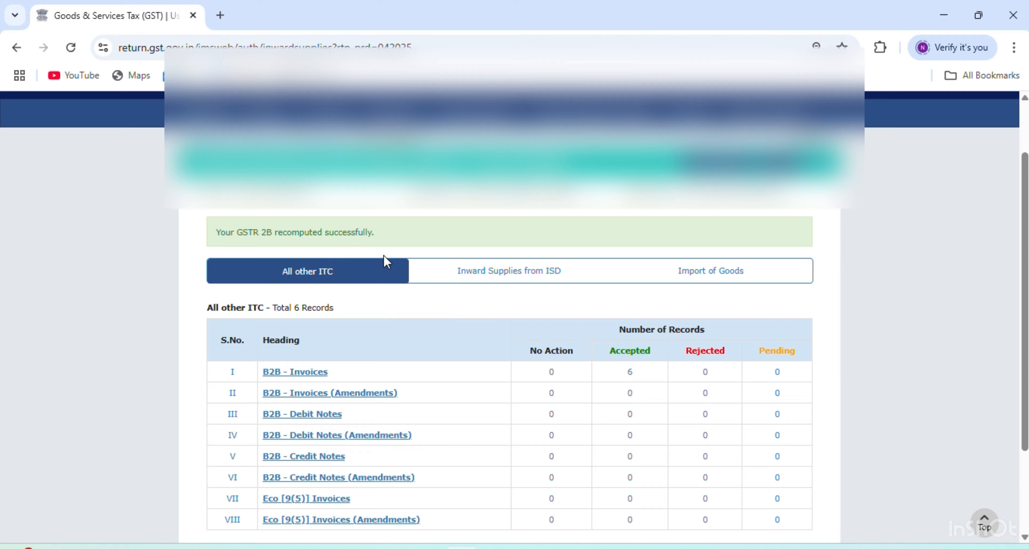
scroll(424, 284, "down", 3)
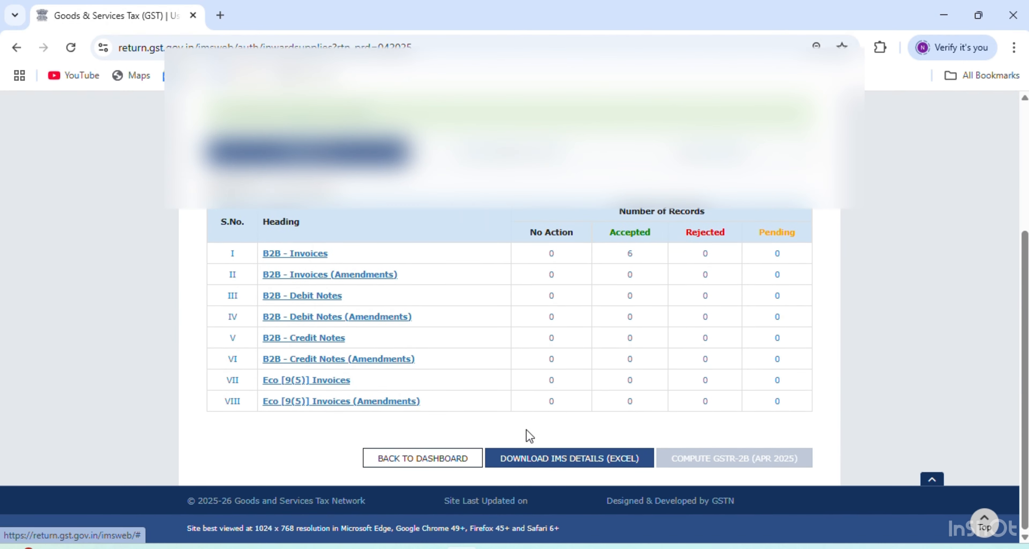
Step: Return to the File Returns page and reopen the April GSTR-2B statement for Quarter 1 (Apr - Jun) of 2025-26
left_click(434, 462)
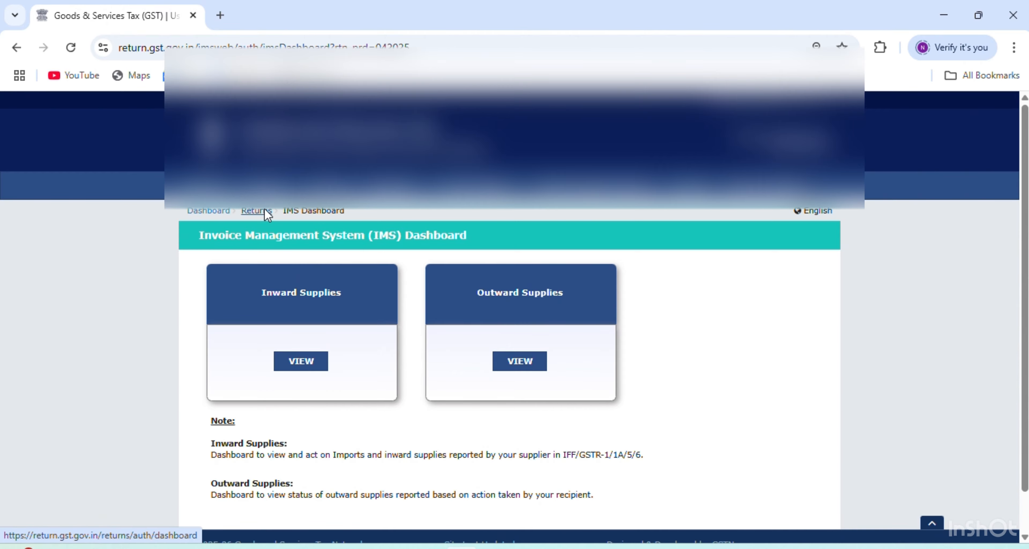
left_click(265, 211)
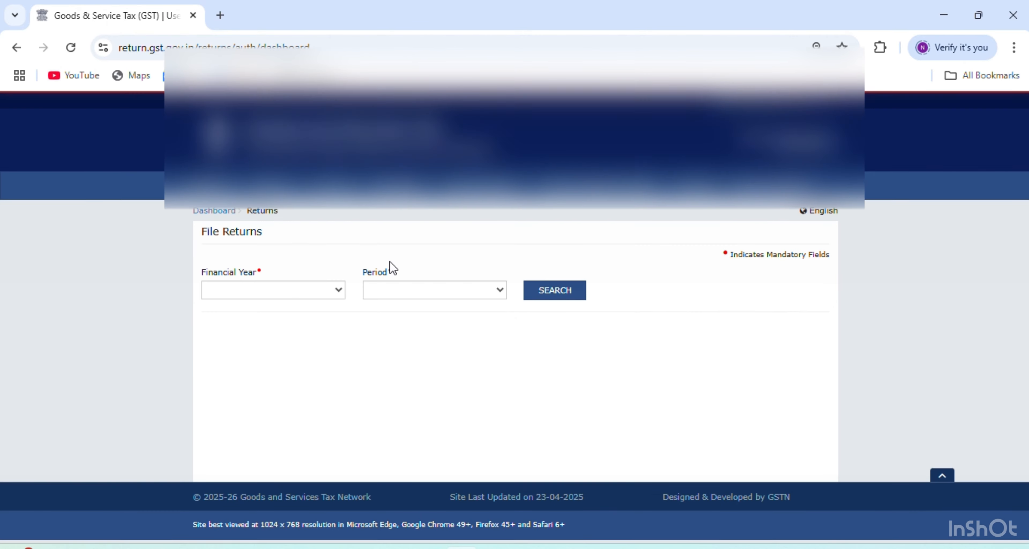
left_click(575, 311)
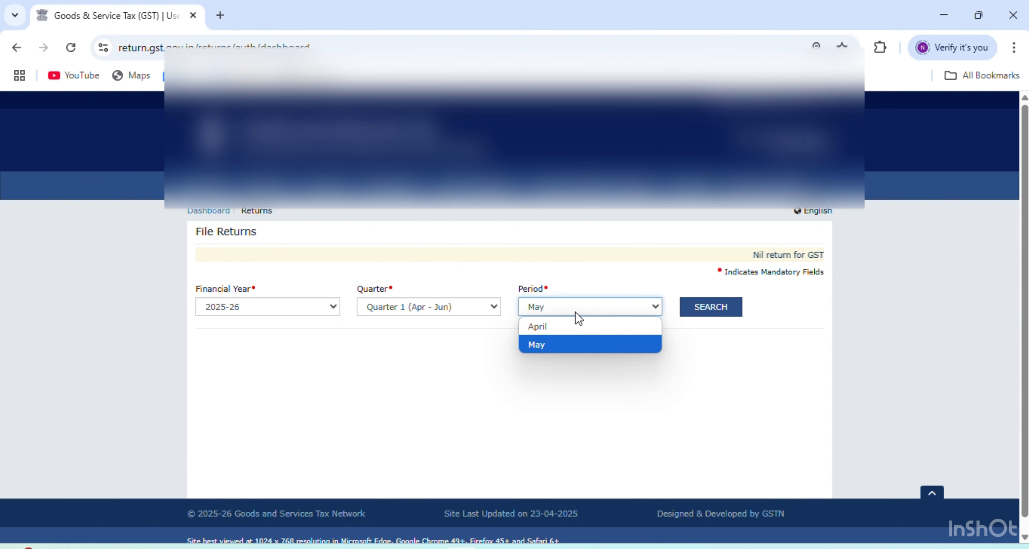
left_click(565, 327)
left_click(703, 315)
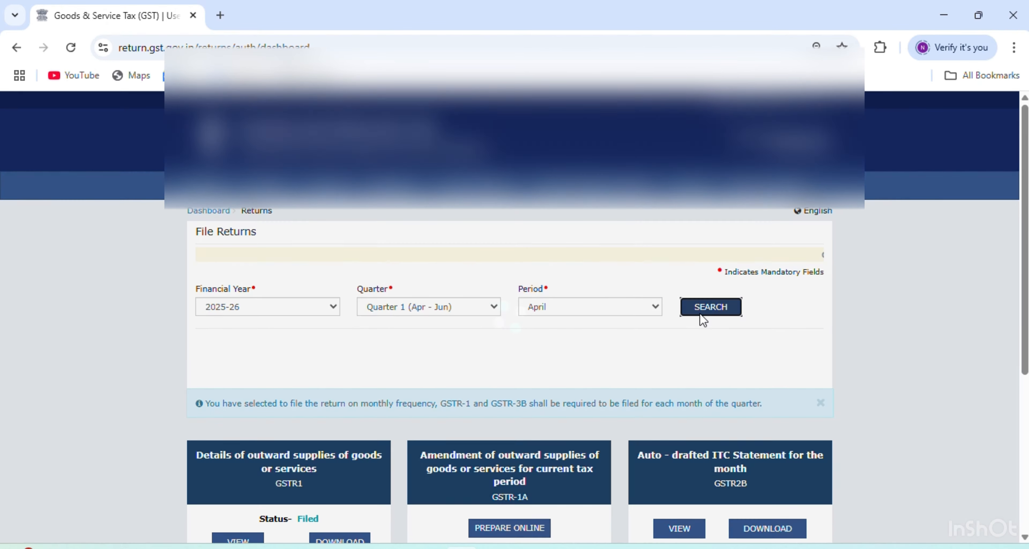
scroll(700, 314, "down", 5)
left_click(671, 275)
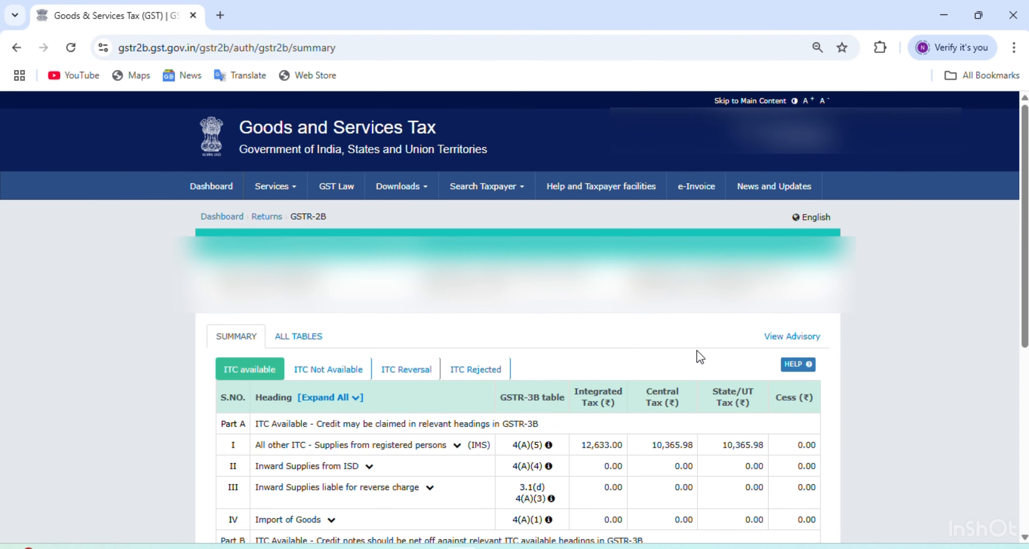
Step: Open the GSTR-3B return from the GSTR-2B summary and close the system generated summary
scroll(575, 331, "down", 3)
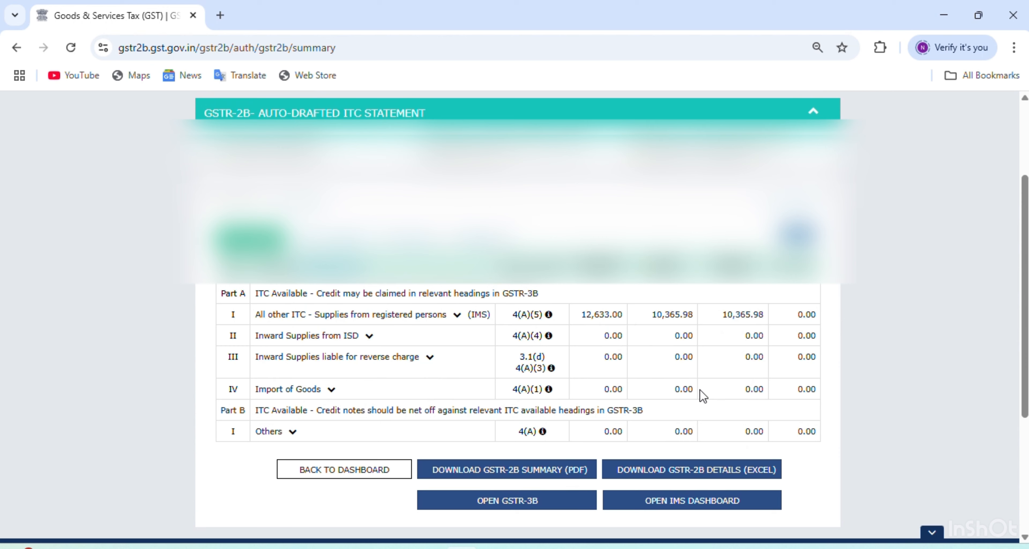
scroll(519, 360, "down", 1)
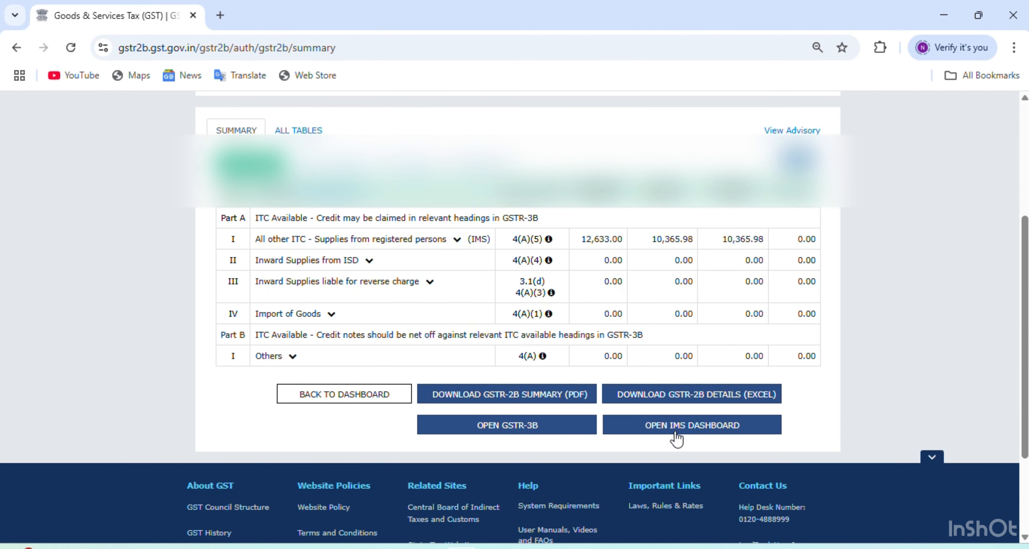
left_click(513, 429)
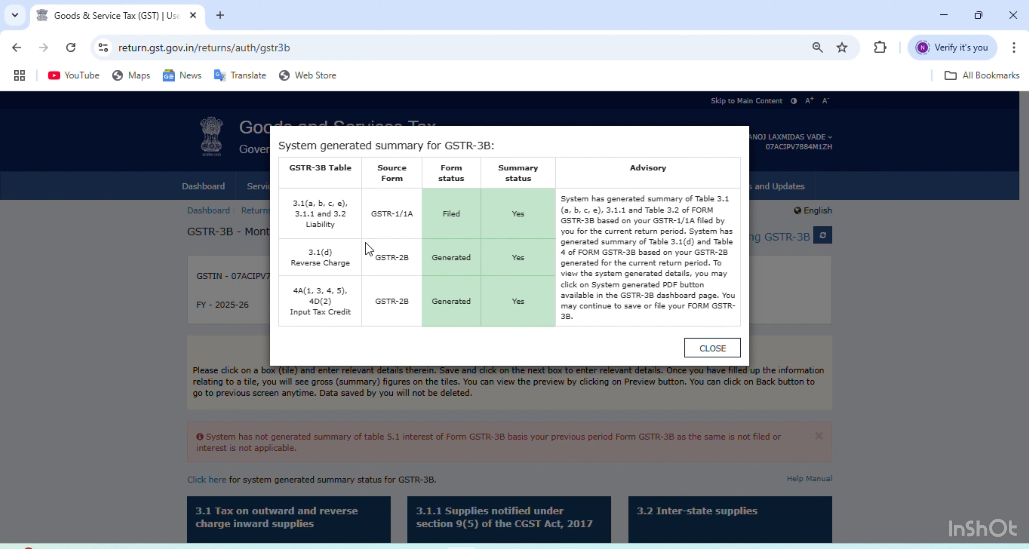
left_click(701, 351)
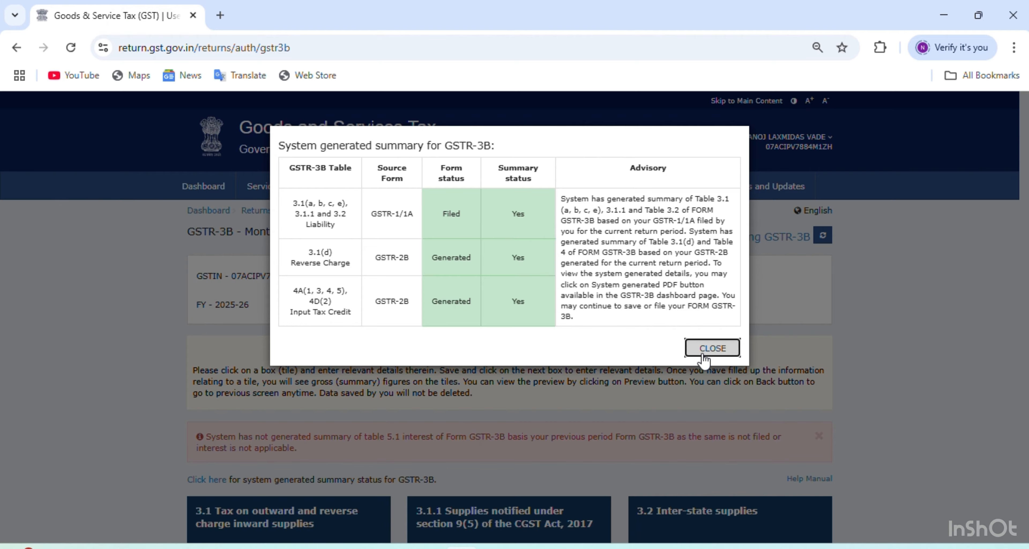
Step: Open table 3.1, Tax on outward and reverse charge inward supplies, and confirm its auto-drafted details
scroll(702, 353, "down", 5)
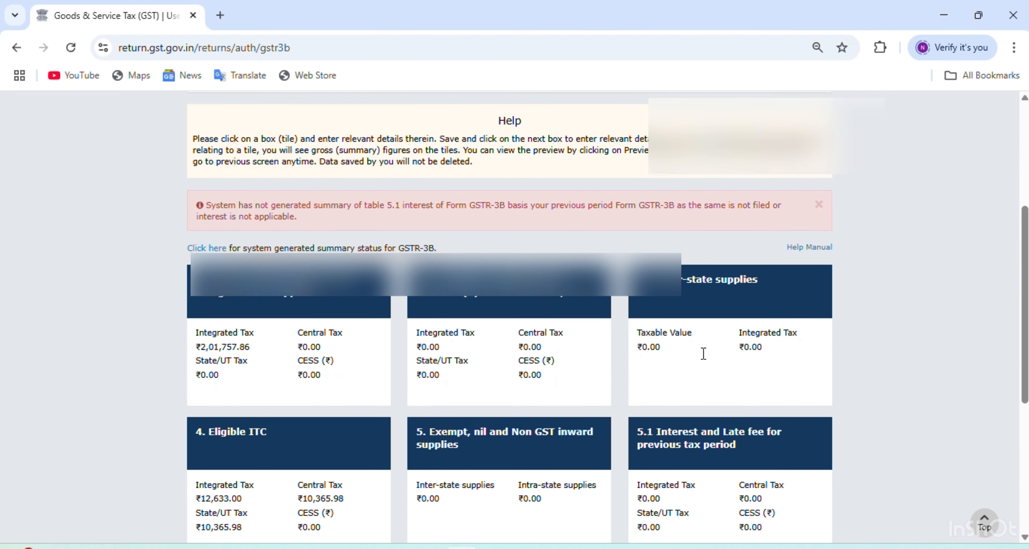
scroll(512, 346, "down", 1)
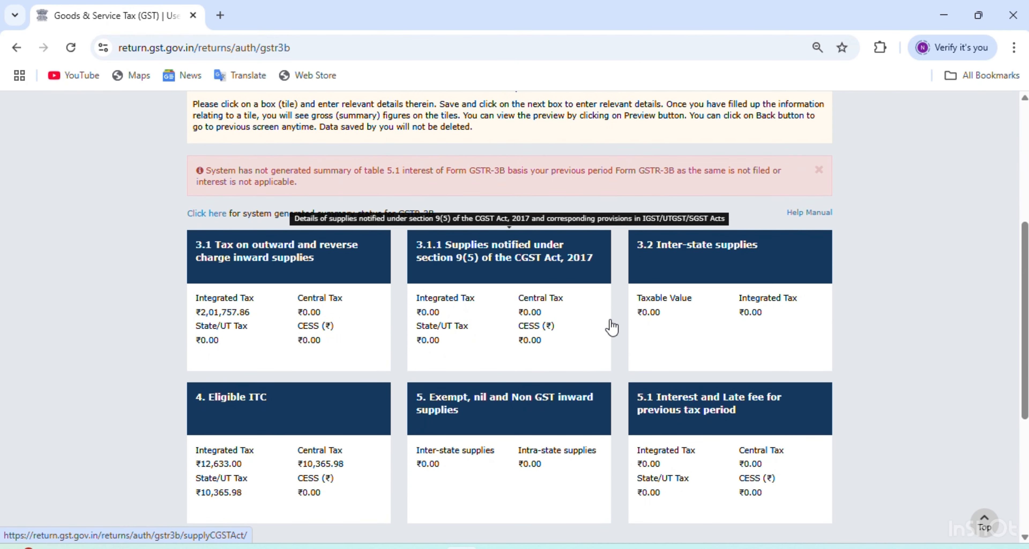
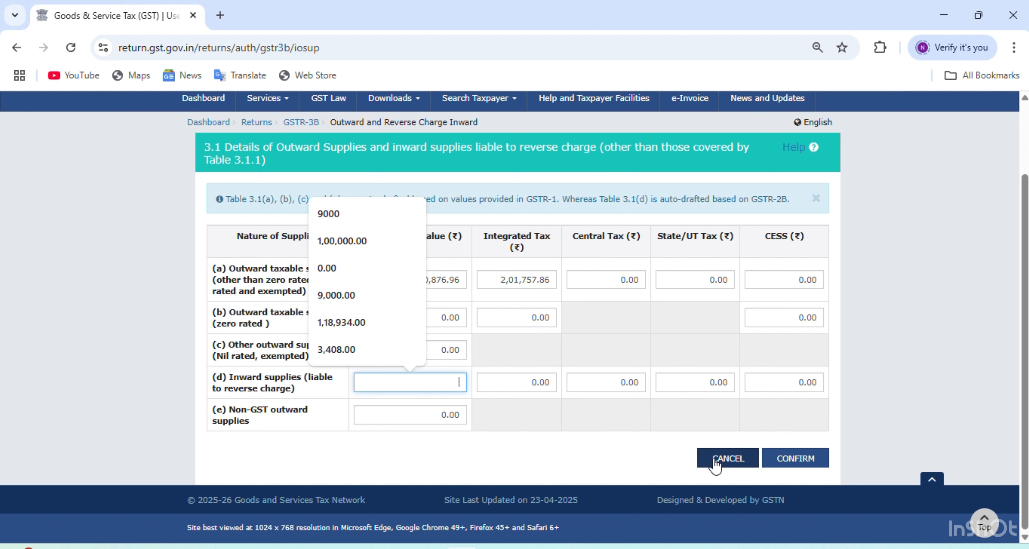
left_click(596, 435)
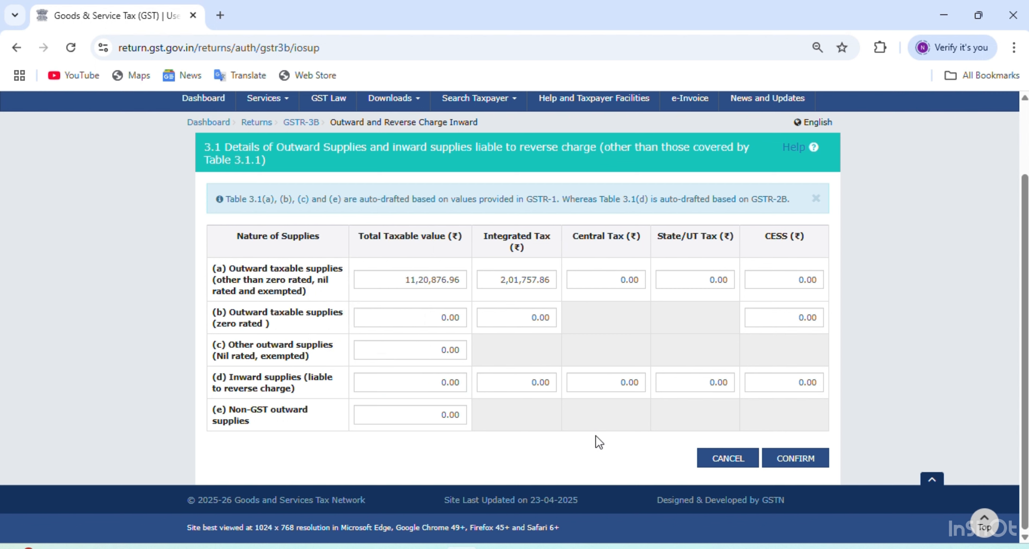
left_click(800, 460)
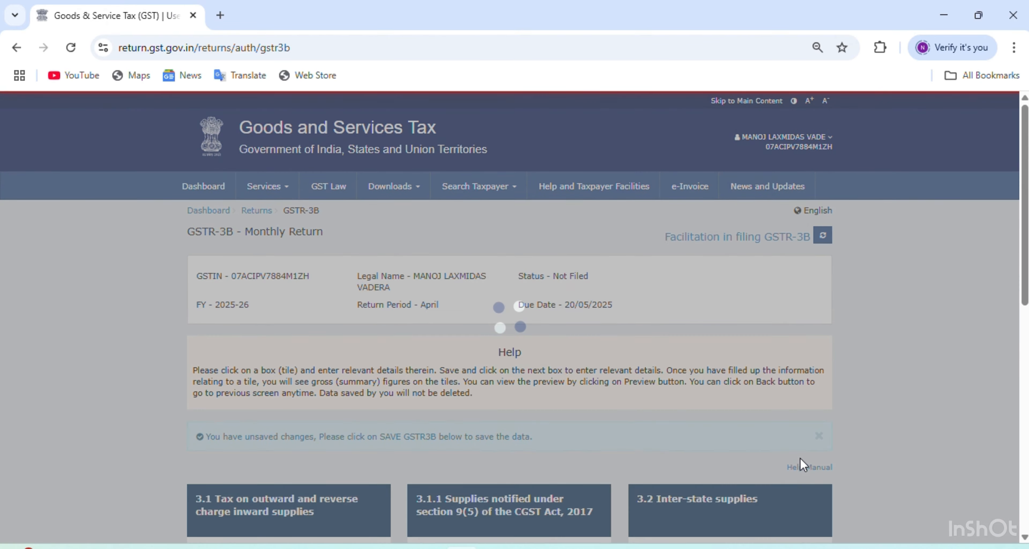
Step: Open table 4, Eligible ITC, of the April GSTR-3B return
scroll(688, 388, "down", 5)
scroll(687, 386, "down", 3)
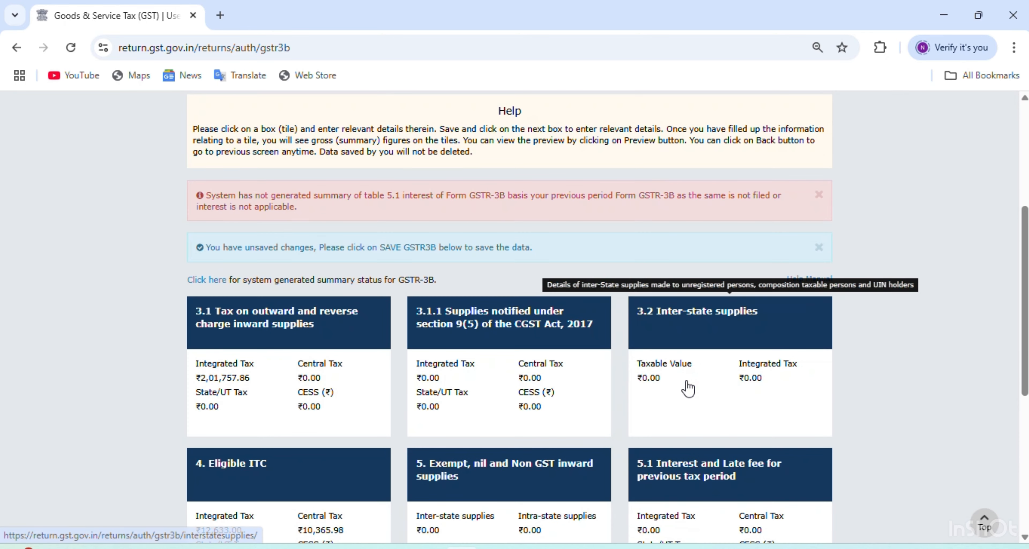
scroll(687, 387, "down", 1)
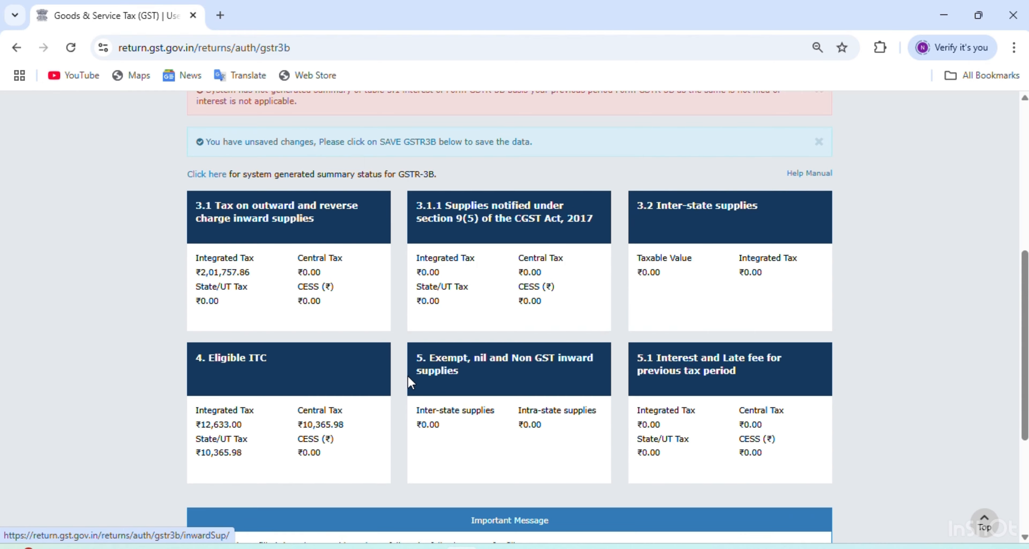
scroll(485, 390, "down", 2)
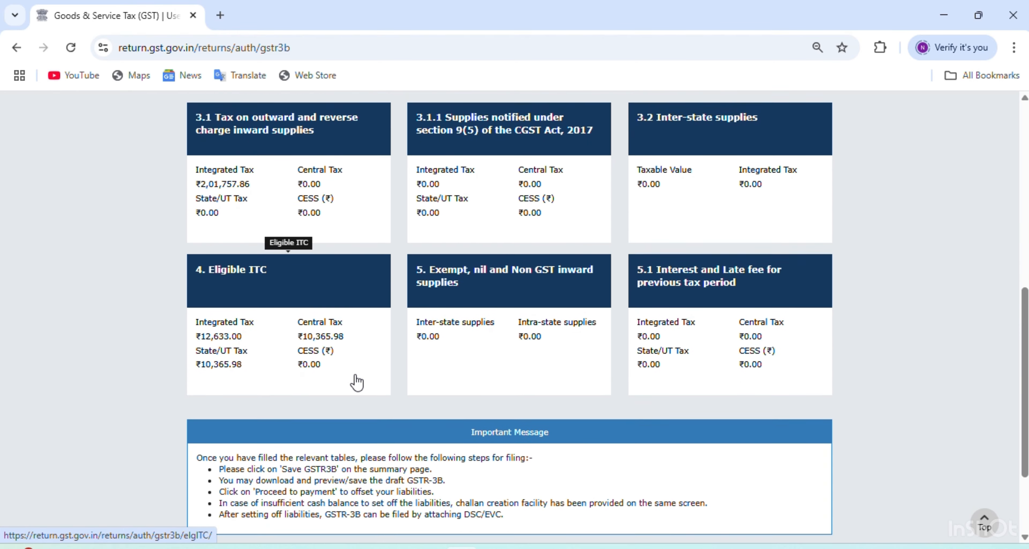
left_click(241, 245)
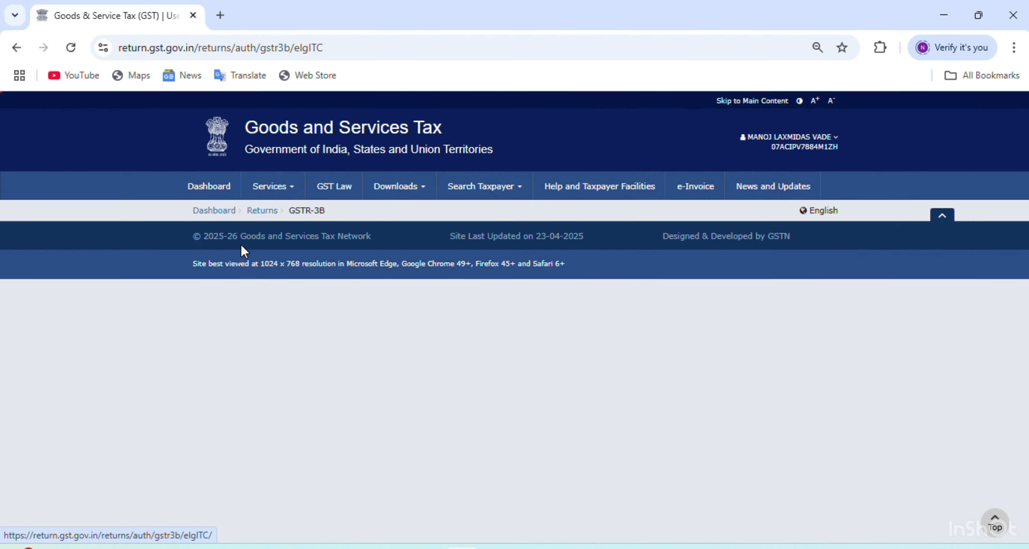
scroll(480, 386, "down", 3)
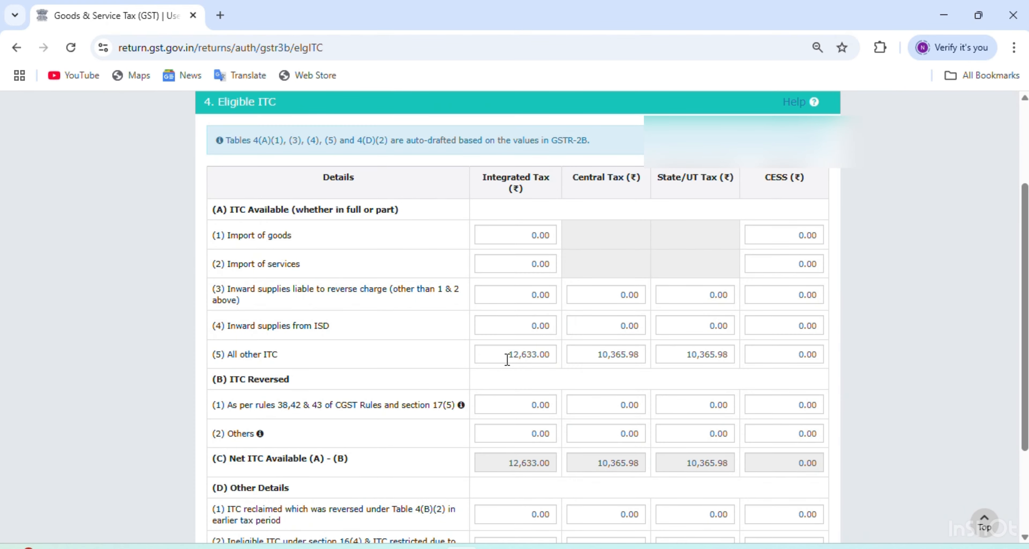
Step: Check the reverse charge, all other ITC and net ITC rows of the Eligible ITC table and confirm the table
mouse_move(507, 360)
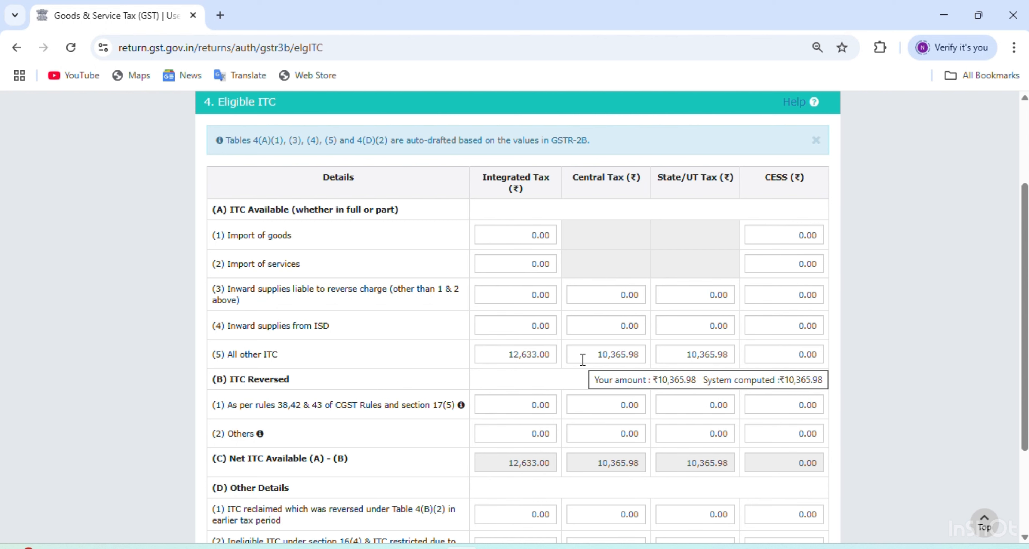
scroll(681, 370, "down", 1)
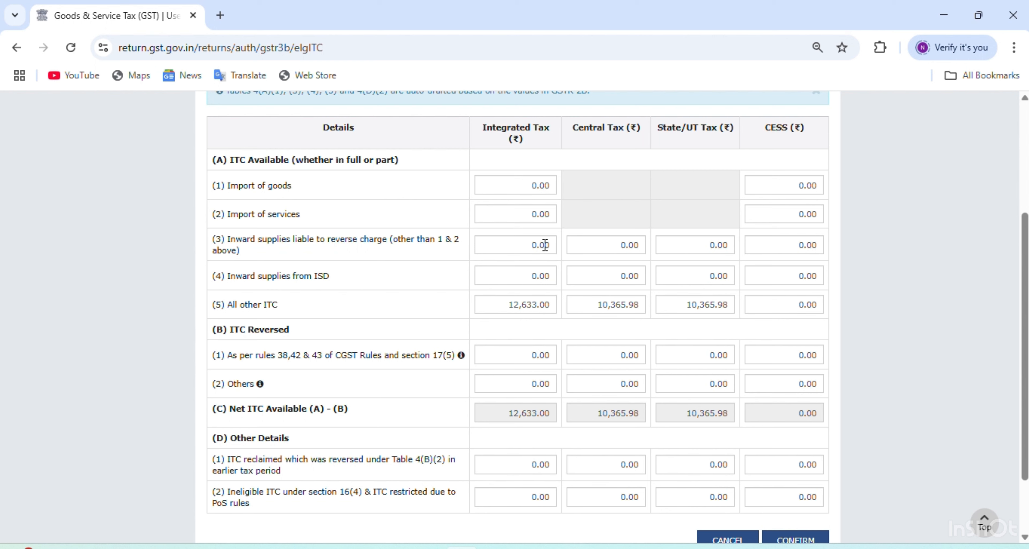
mouse_move(545, 245)
scroll(412, 244, "up", 1)
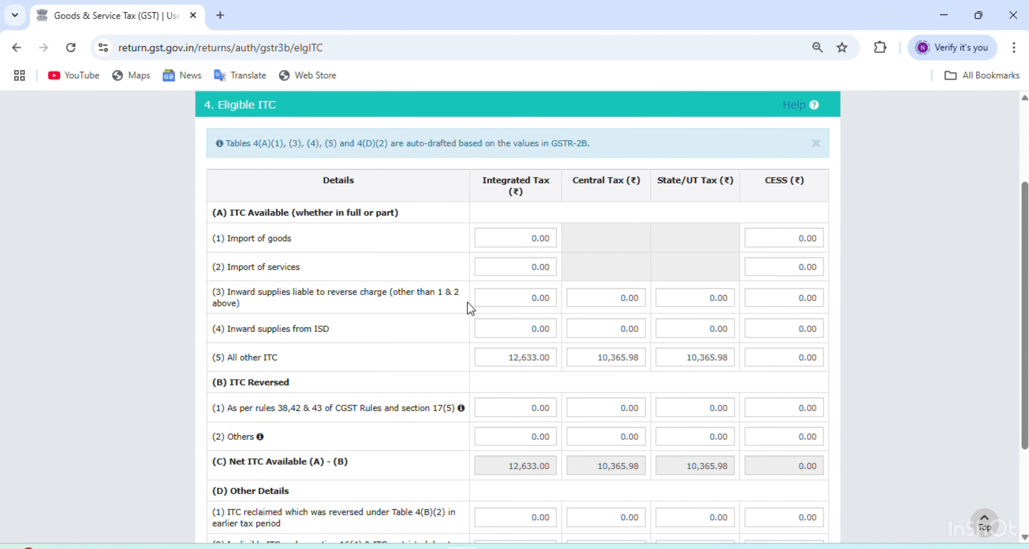
mouse_move(520, 302)
mouse_move(700, 301)
scroll(465, 290, "down", 1)
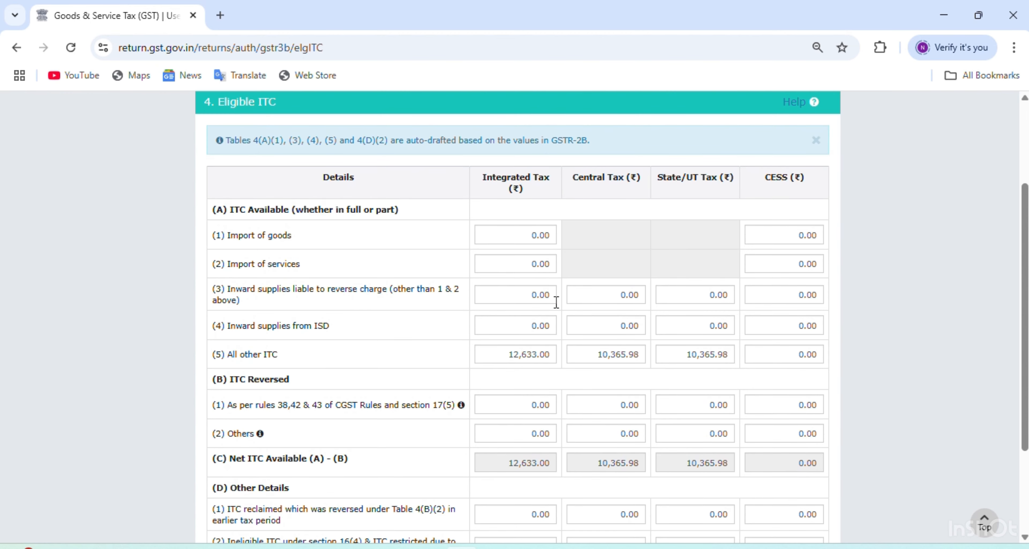
scroll(556, 303, "down", 1)
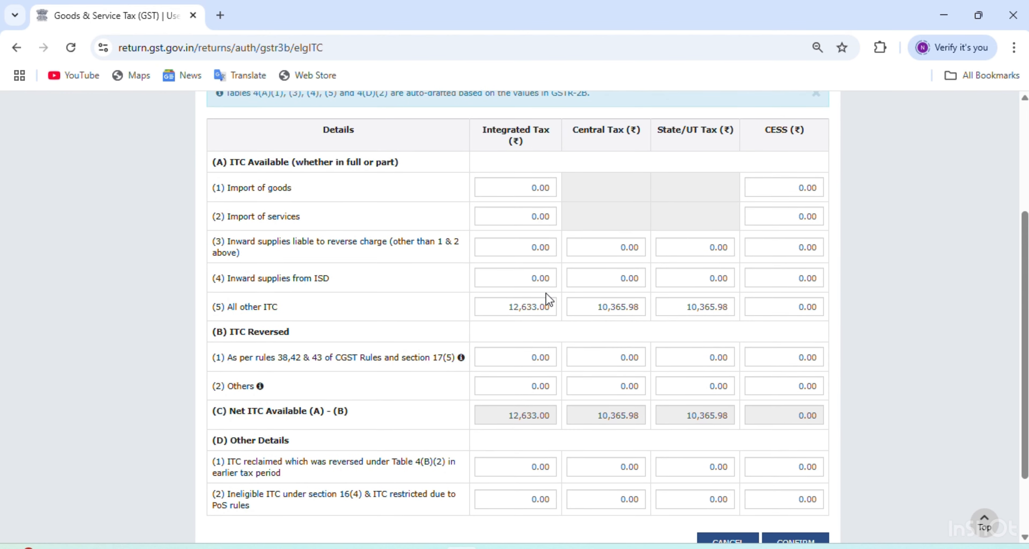
scroll(542, 278, "down", 2)
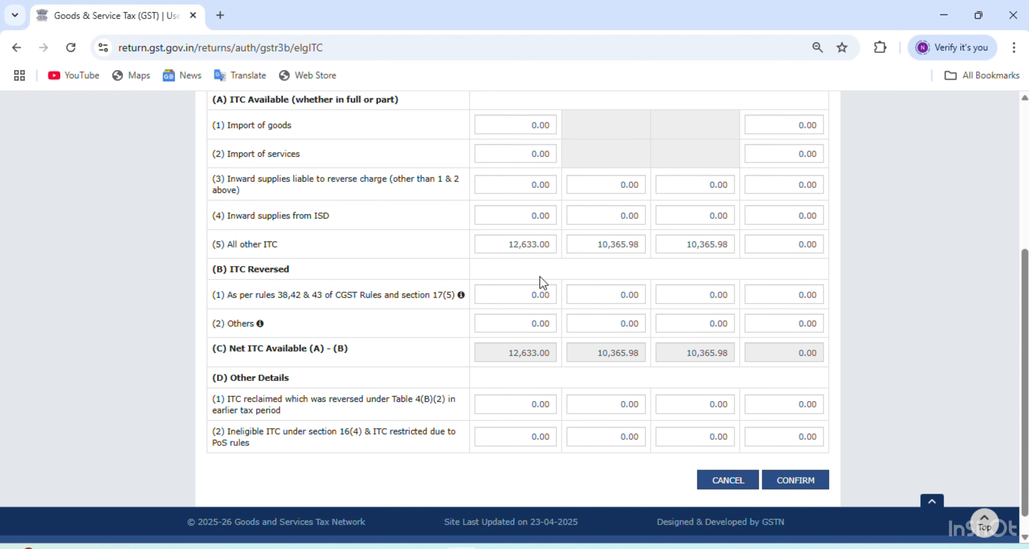
scroll(625, 230, "down", 1)
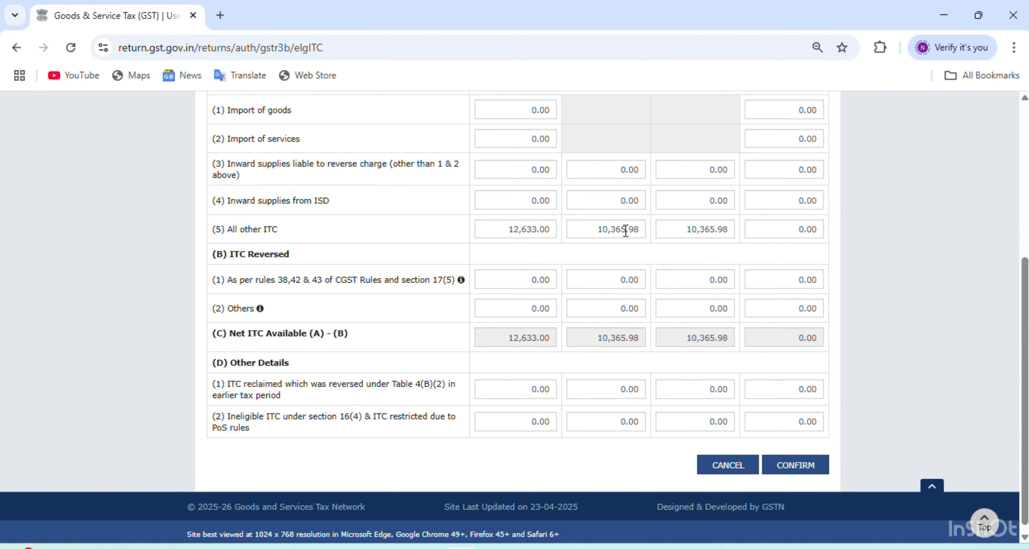
scroll(599, 219, "down", 1)
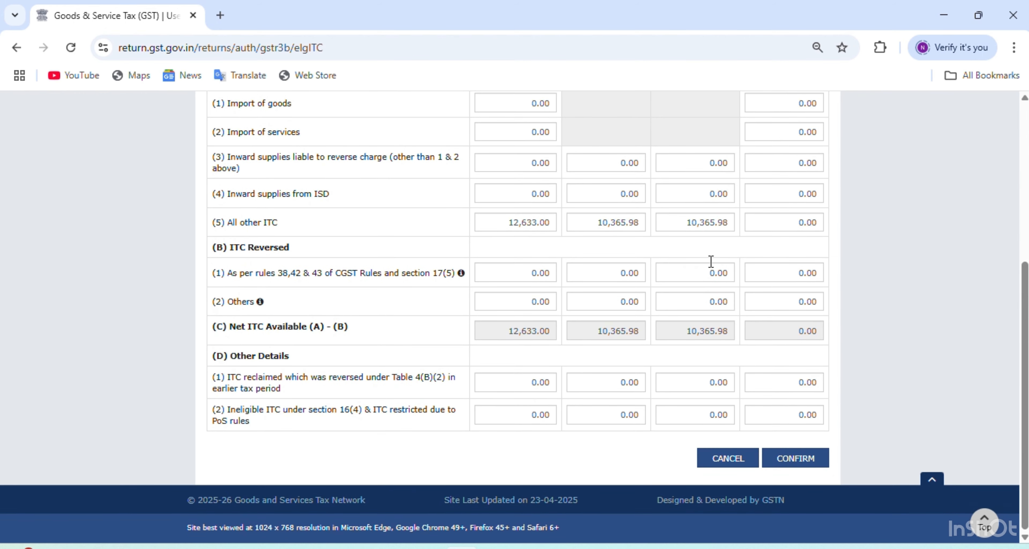
left_click(806, 468)
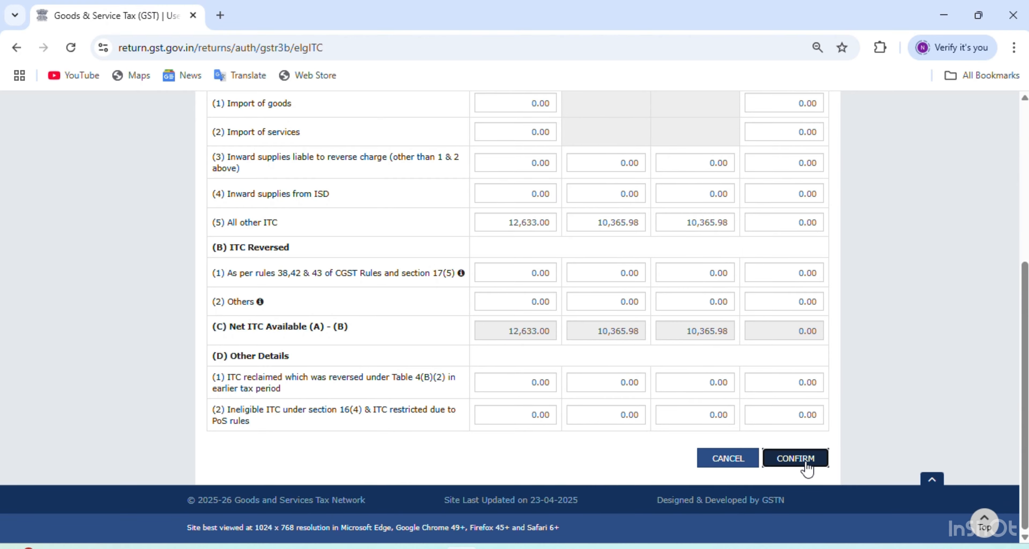
Step: Save the GSTR-3B draft with the confirmed tables and agree to the confirmation dialog
scroll(656, 378, "down", 5)
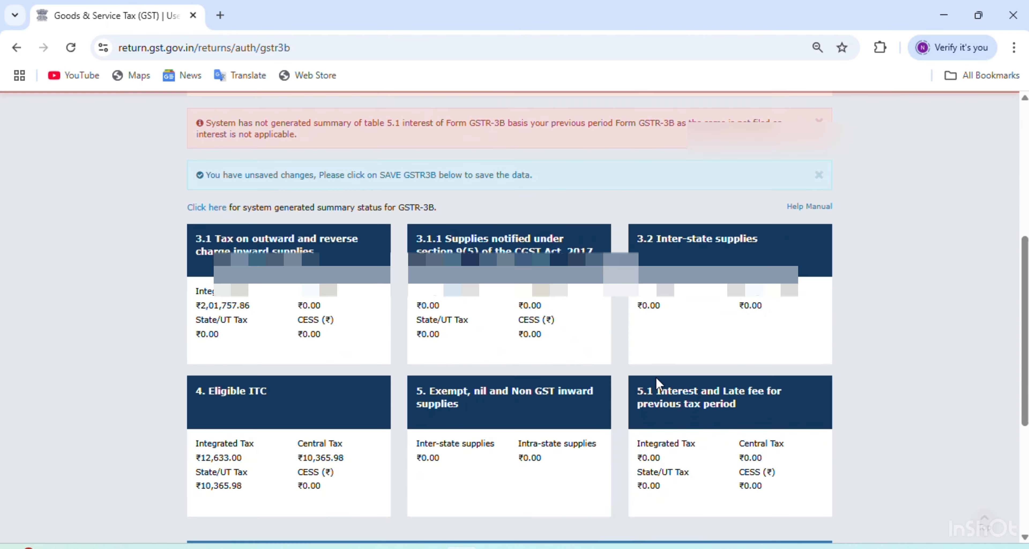
scroll(656, 377, "down", 4)
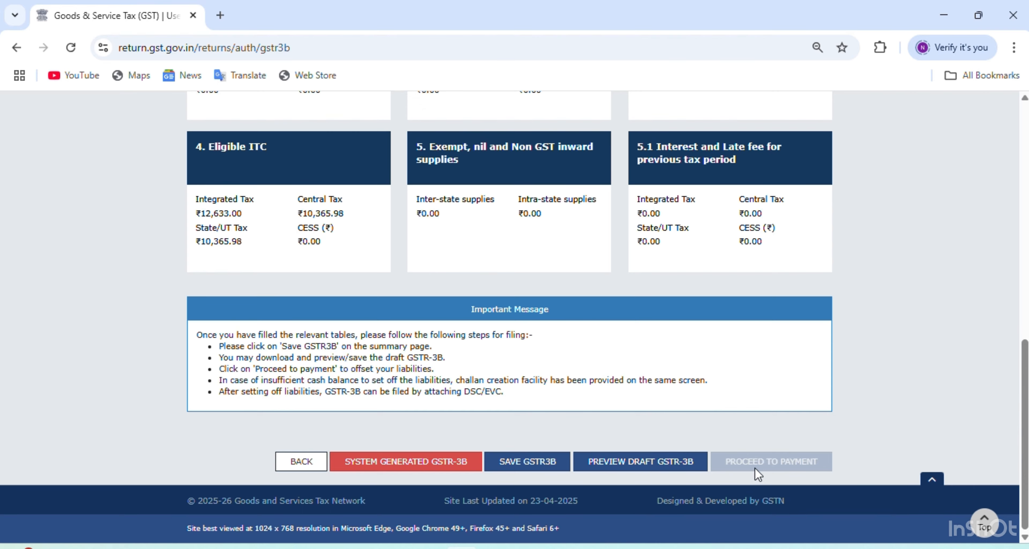
scroll(758, 446, "up", 10)
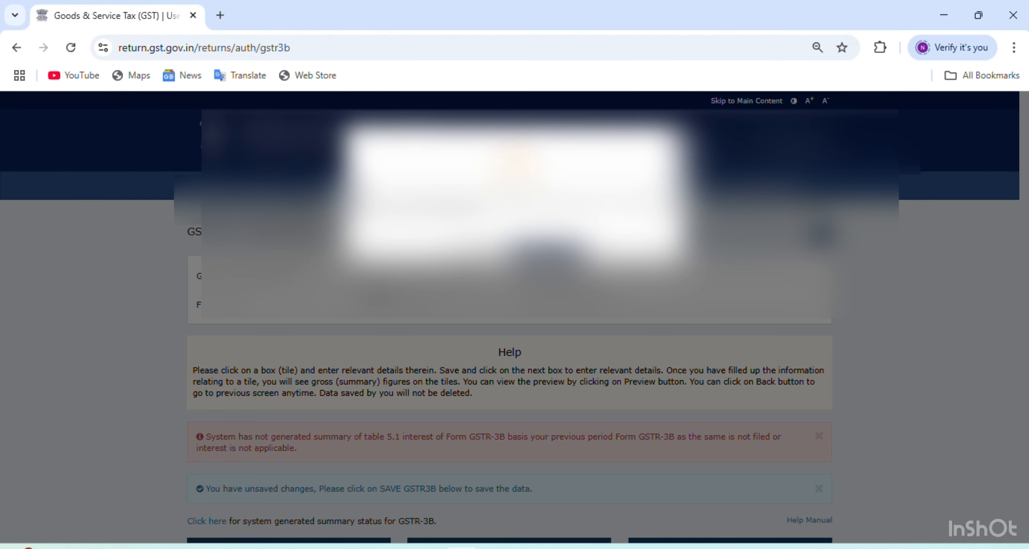
left_click(549, 253)
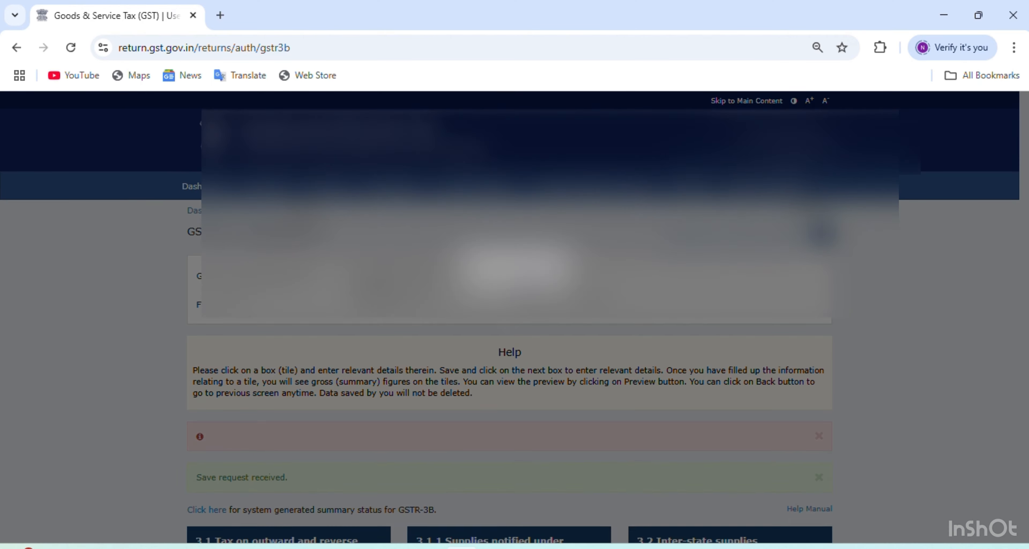
Step: Proceed from the saved GSTR-3B return to the payment of tax
scroll(626, 324, "down", 10)
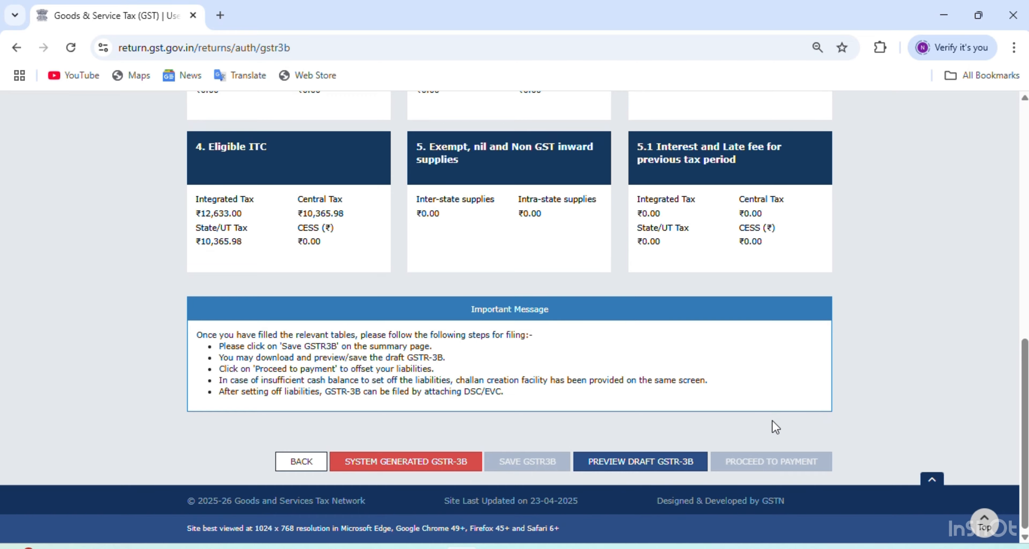
scroll(773, 426, "up", 5)
scroll(773, 427, "up", 4)
scroll(773, 428, "down", 9)
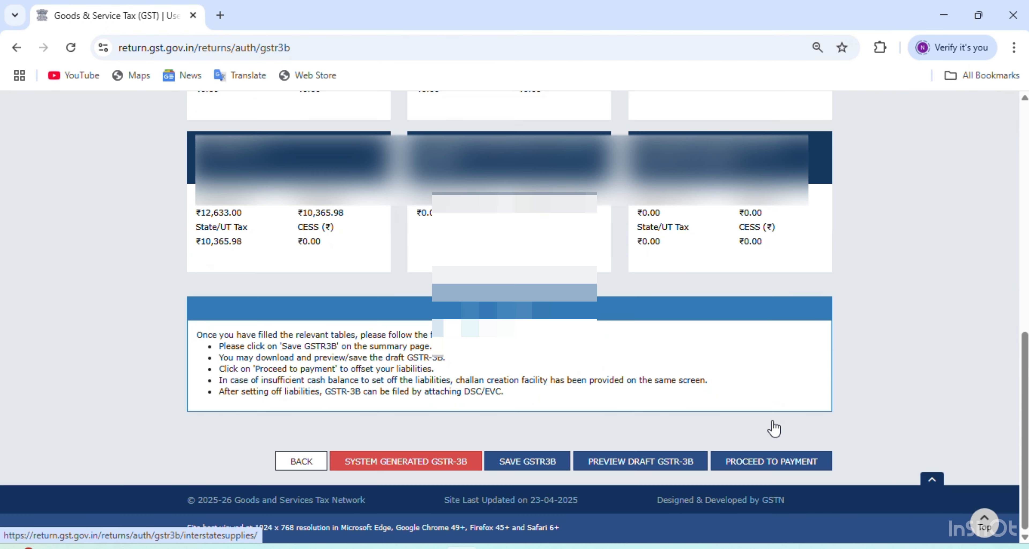
left_click(746, 463)
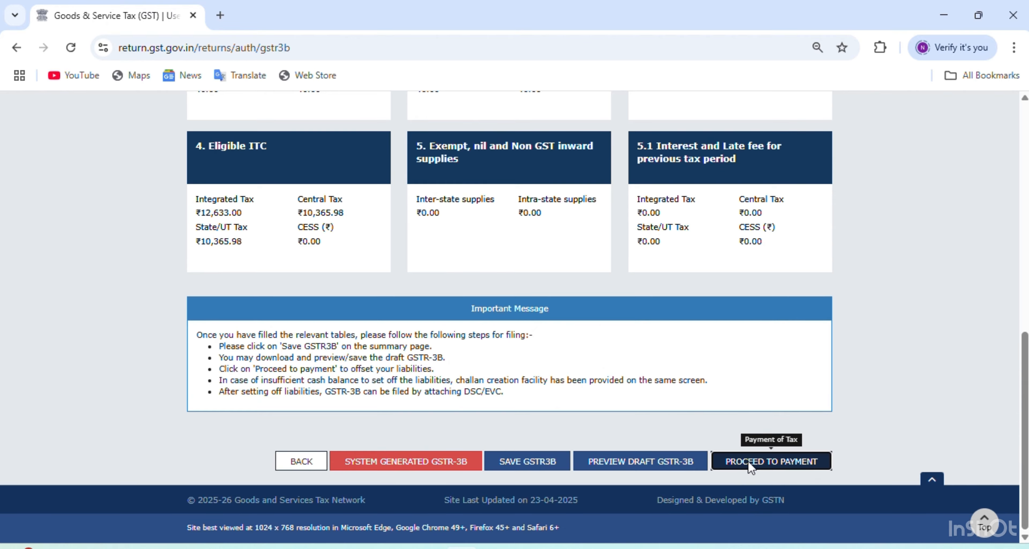
Step: Examine the tax payment table for ITC utilisation per tax head, the available credit balances and any additional cash required
scroll(748, 461, "down", 10)
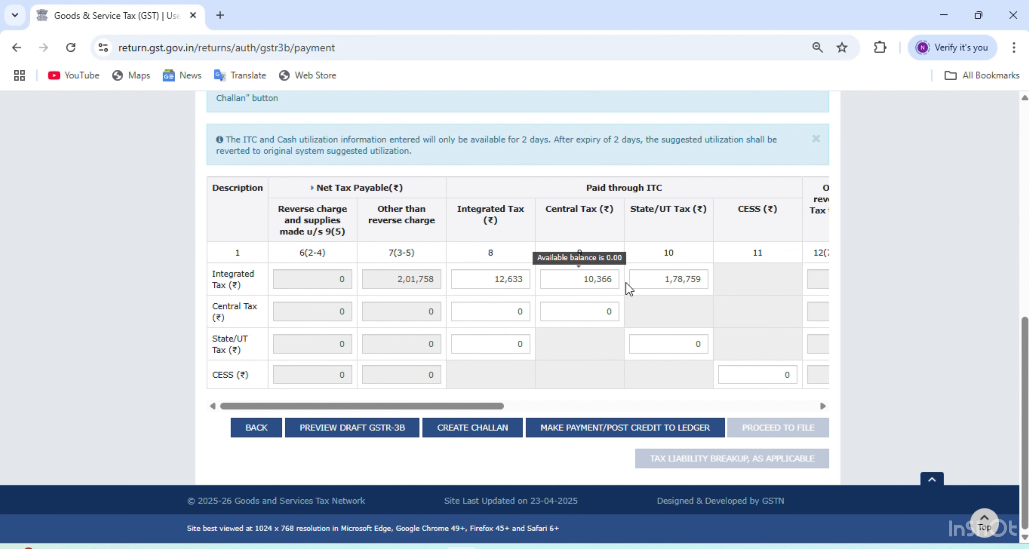
scroll(663, 282, "right", 4)
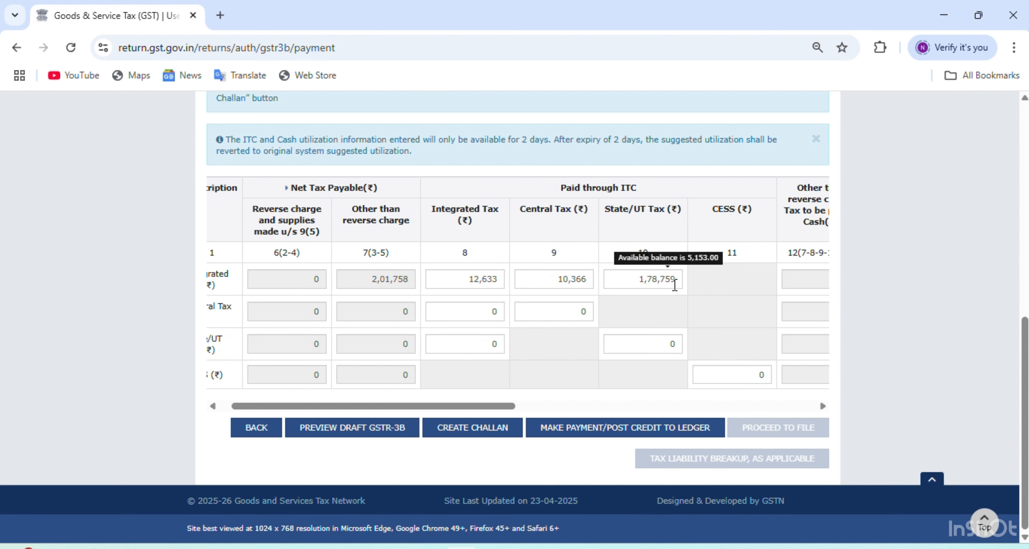
scroll(675, 285, "right", 12)
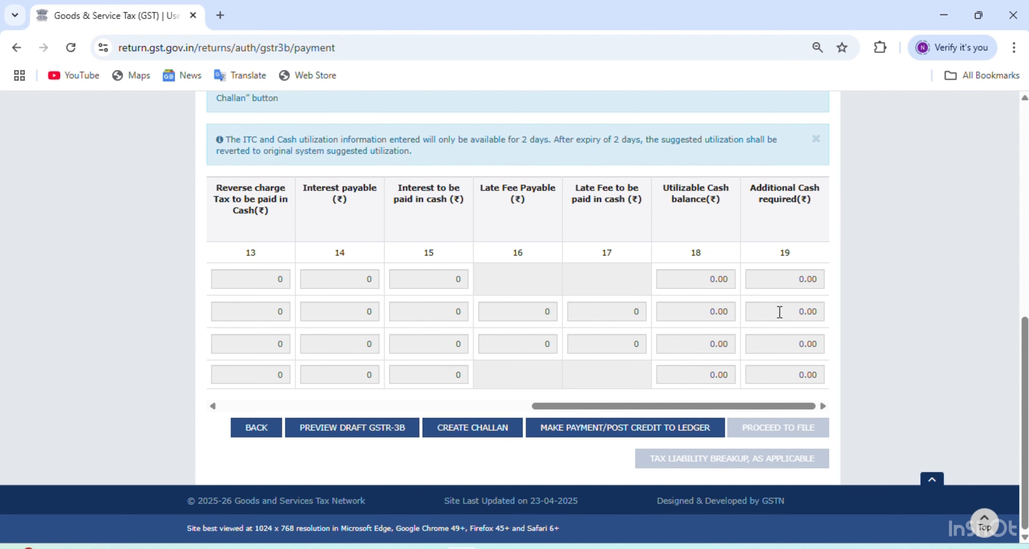
scroll(779, 312, "left", 12)
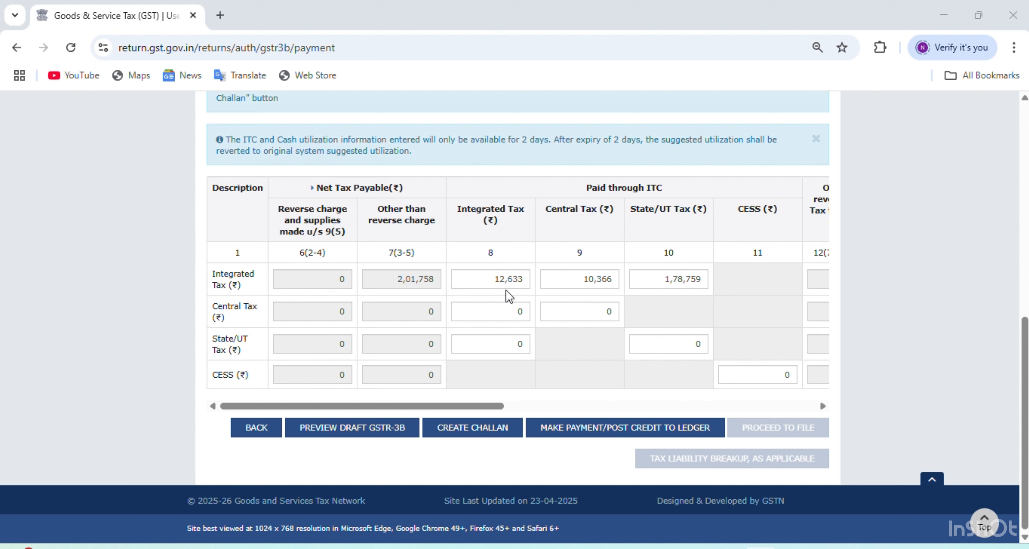
mouse_move(506, 285)
mouse_move(595, 275)
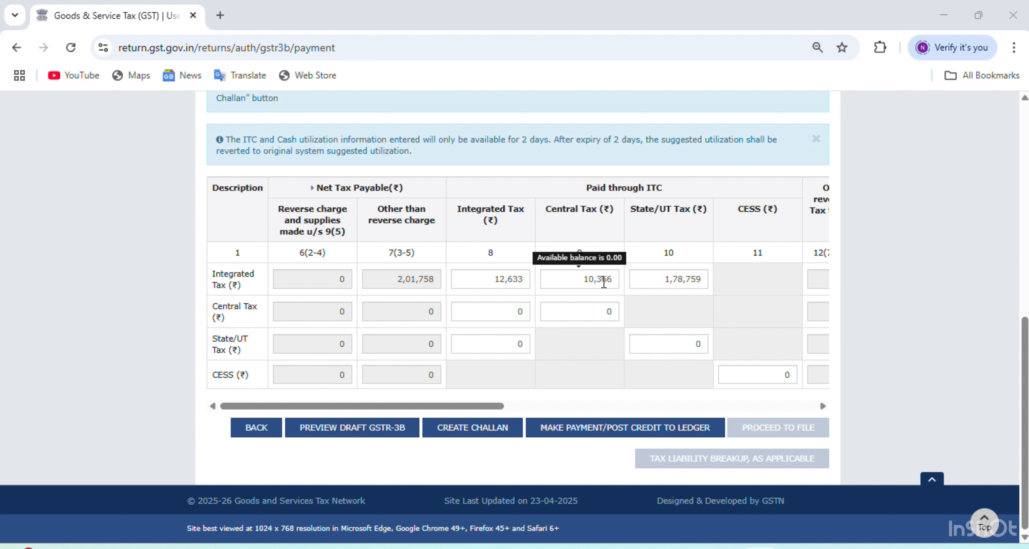
Step: Review the integrated tax row's ITC utilisation and State/UT credit balance, along with the cash, interest and late fee columns
mouse_move(668, 275)
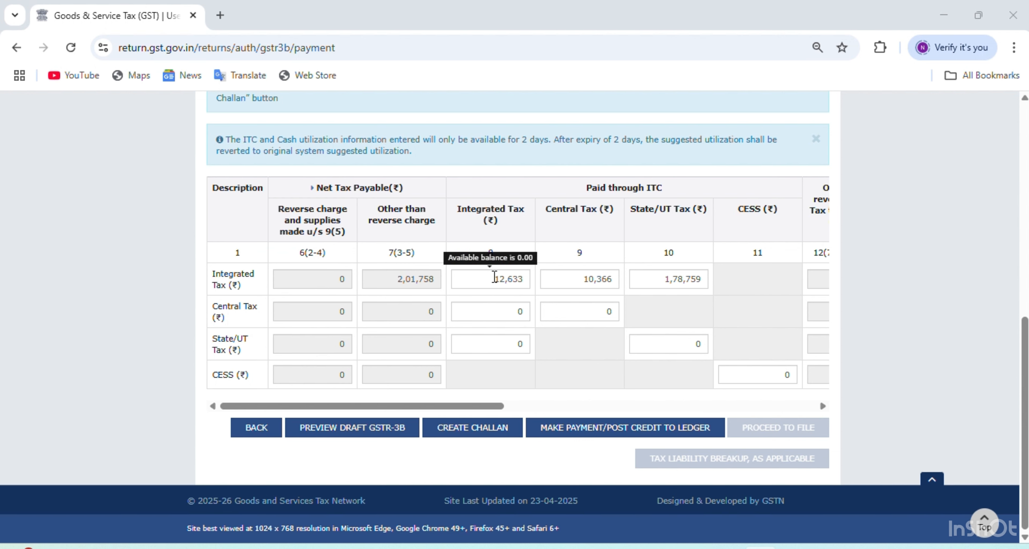
scroll(638, 287, "right", 3)
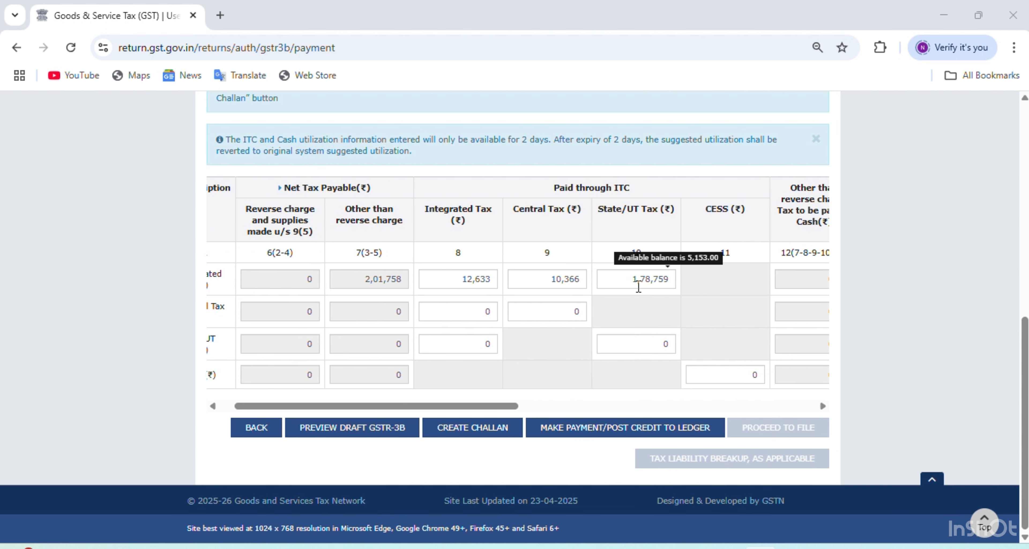
scroll(638, 287, "right", 1)
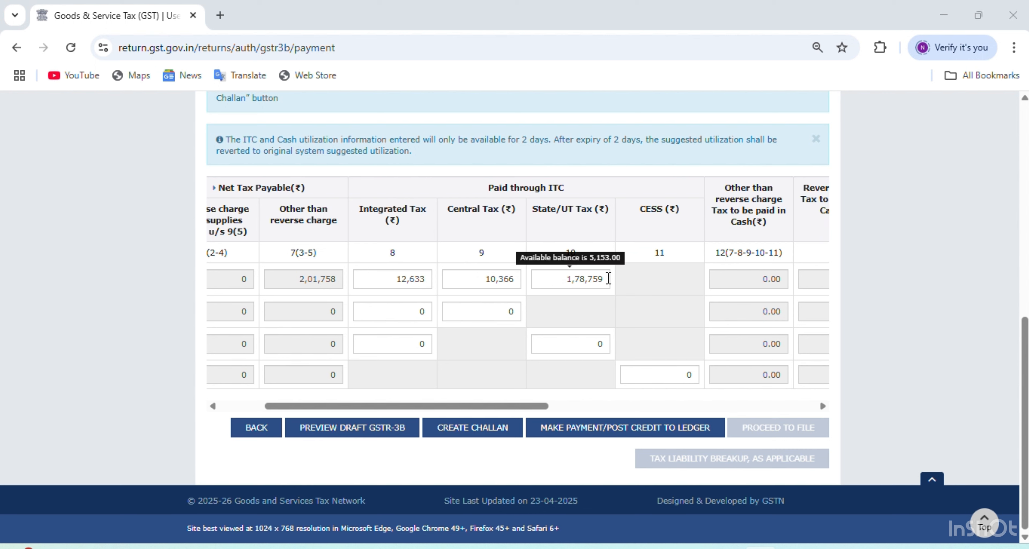
scroll(608, 278, "right", 5)
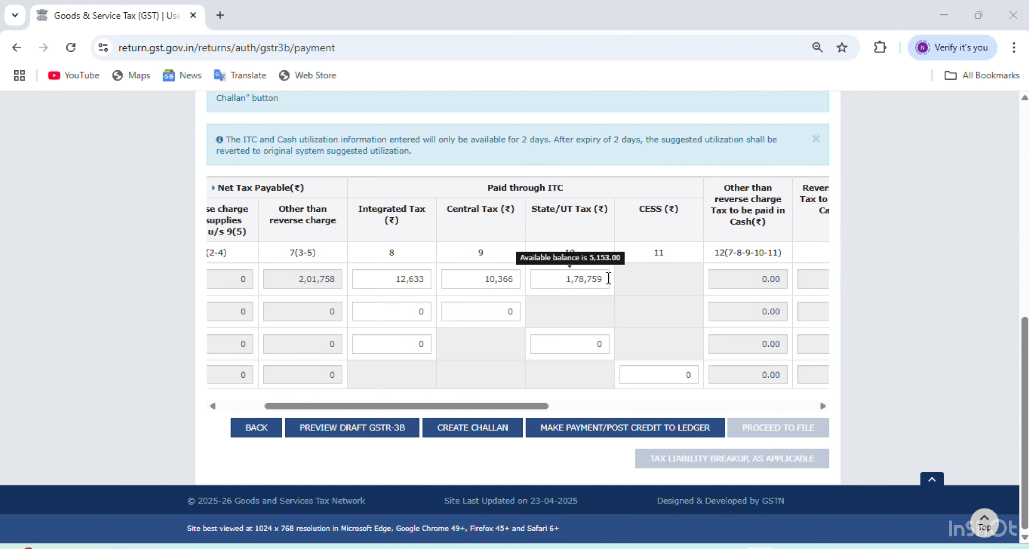
scroll(609, 278, "right", 2)
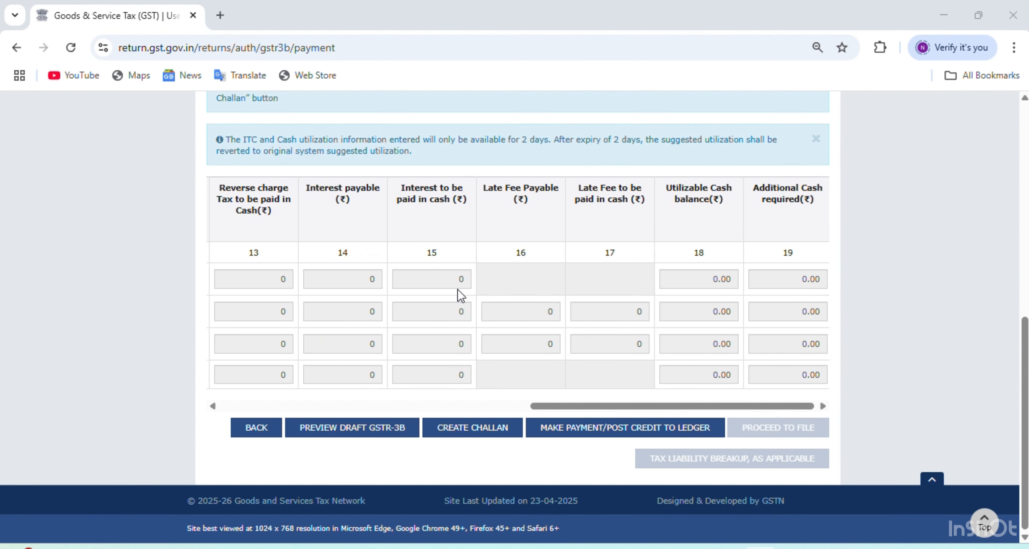
scroll(458, 293, "left", 7)
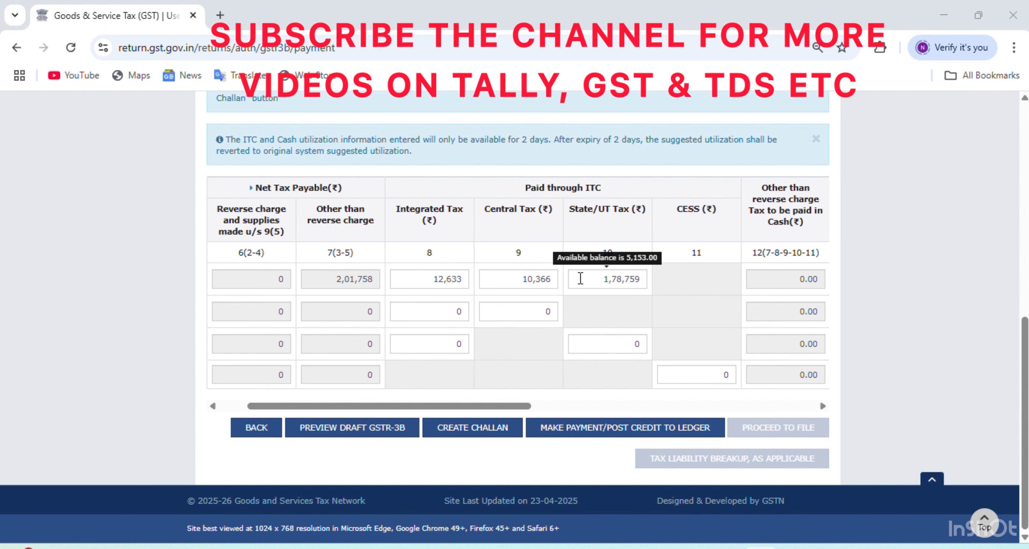
scroll(650, 277, "right", 3)
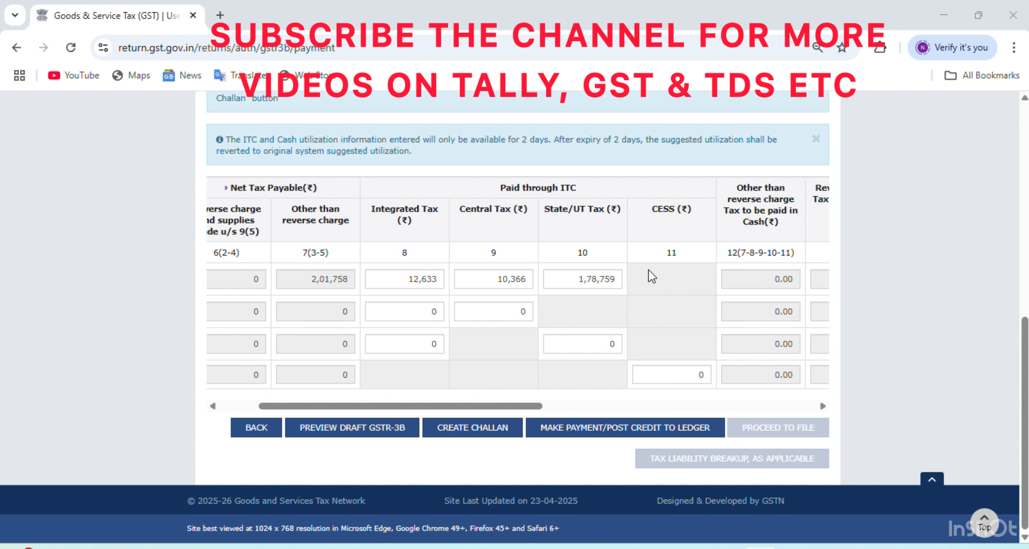
scroll(345, 280, "left", 5)
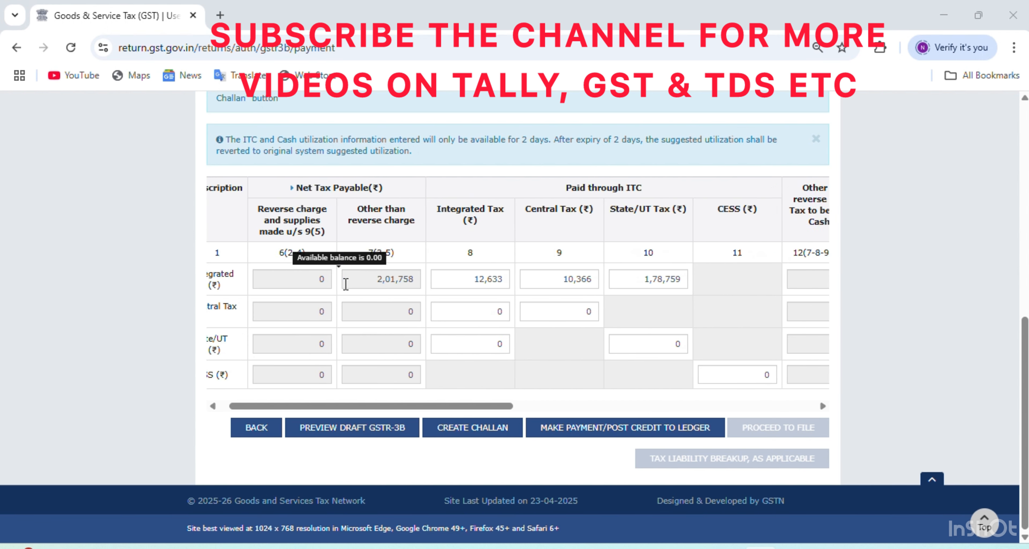
scroll(515, 276, "right", 5)
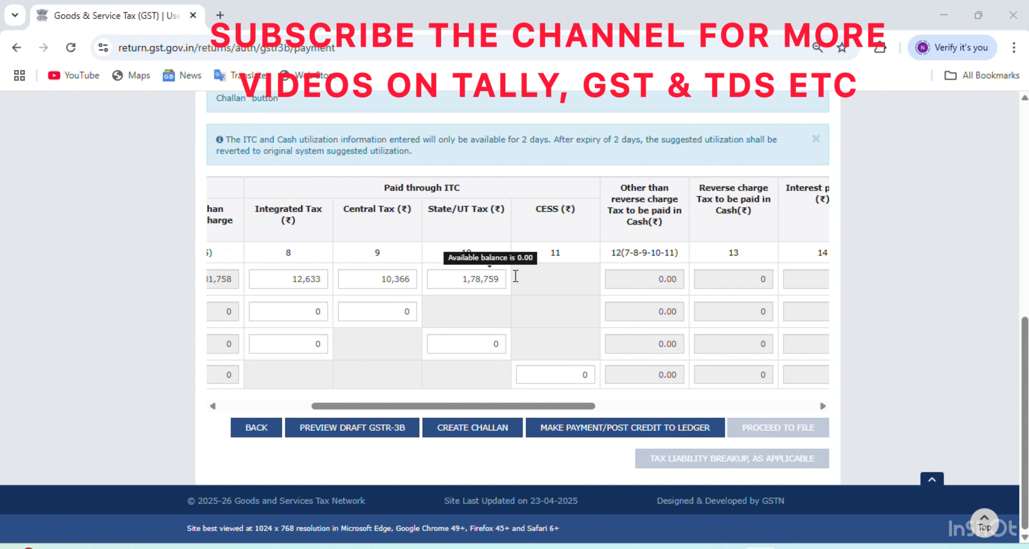
scroll(515, 275, "right", 6)
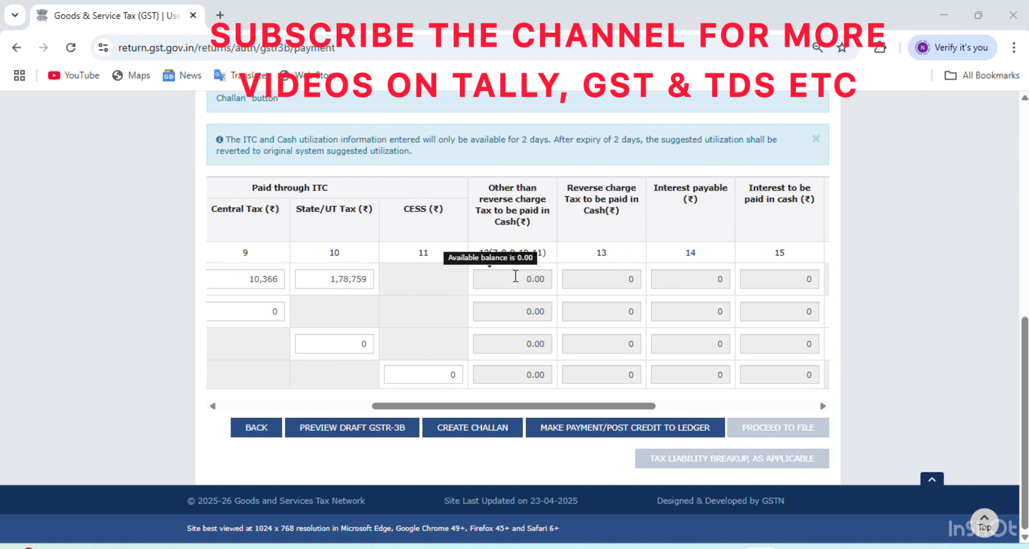
scroll(516, 276, "right", 7)
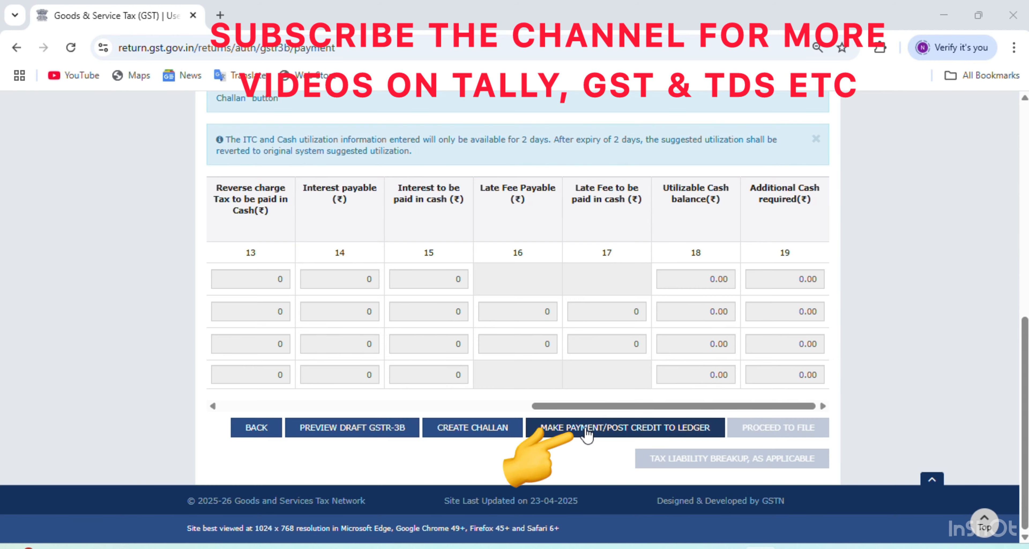
Step: Post the credit to the ledger to offset the liability, accepting the IMS declaration and the irreversible-offset warning
left_click(585, 430)
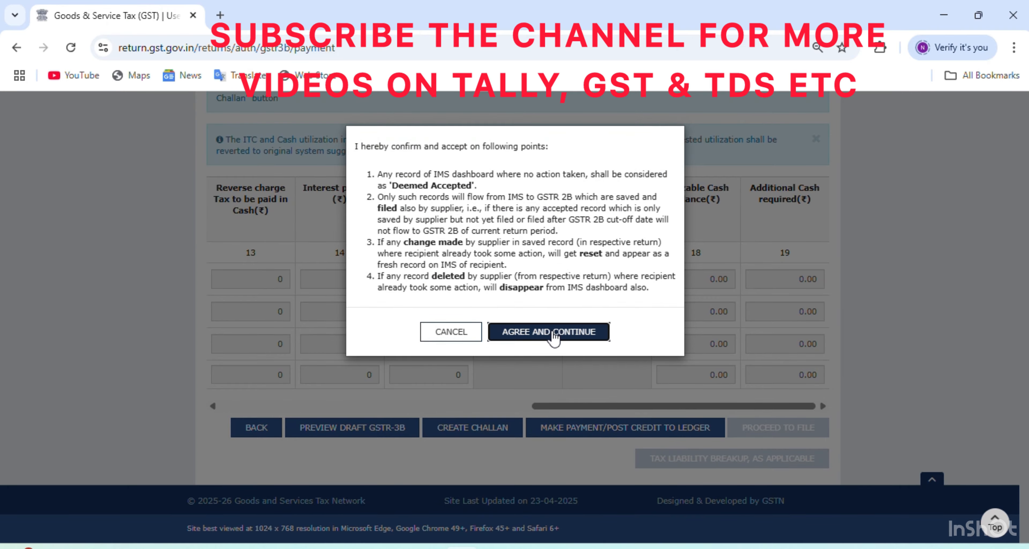
left_click(551, 332)
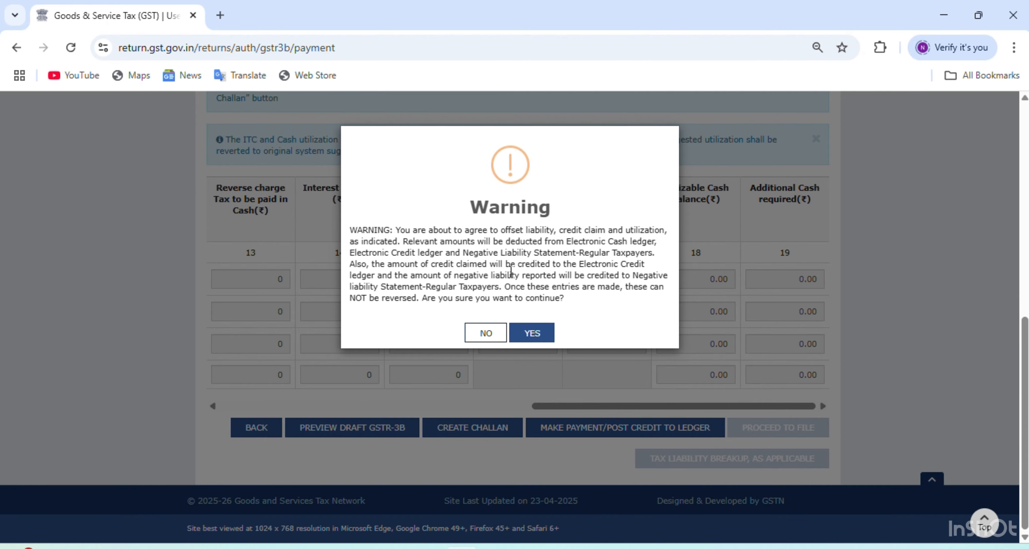
left_click(531, 334)
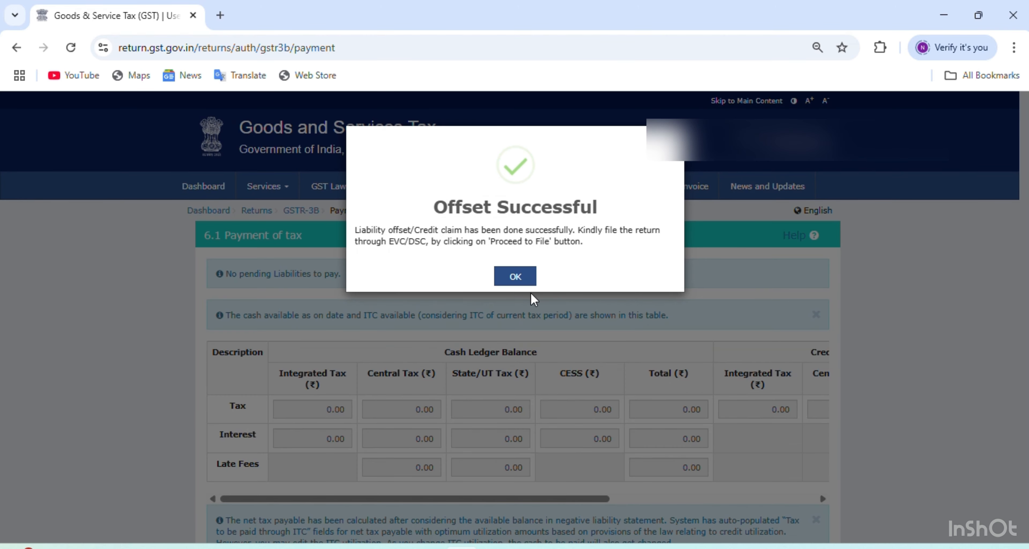
left_click(524, 285)
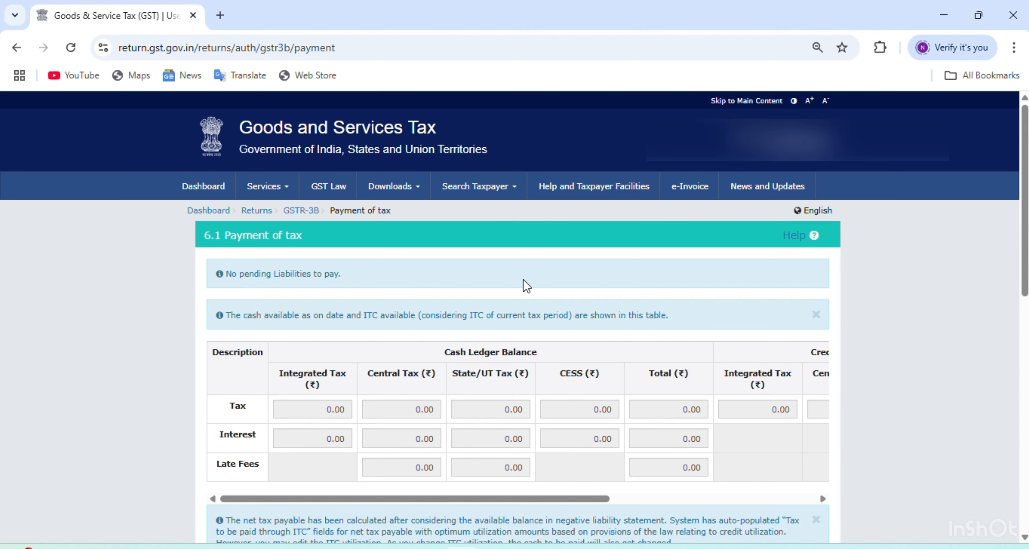
Step: Check the tax payment table after the offset and proceed to filing the GSTR-3B return
scroll(527, 286, "down", 8)
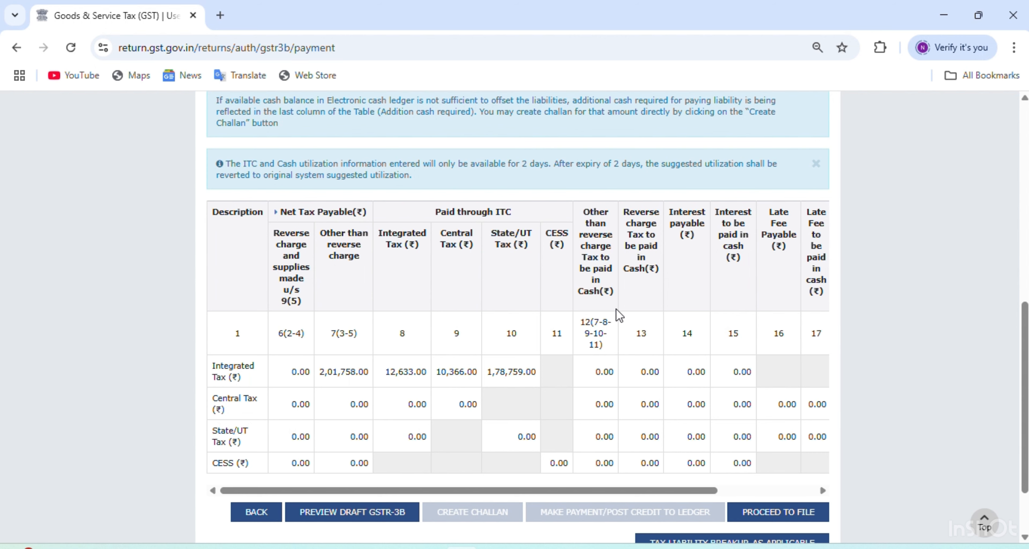
scroll(617, 316, "down", 2)
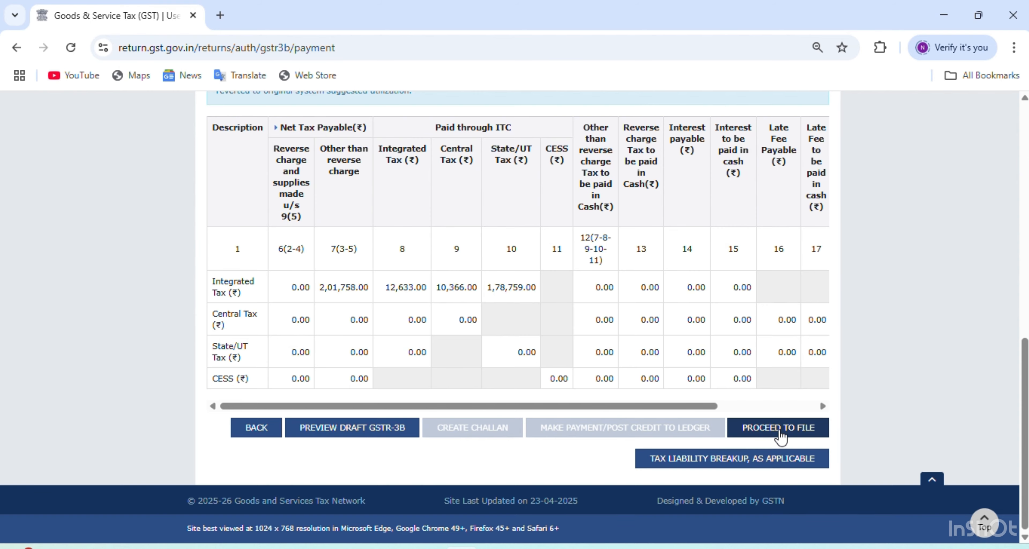
left_click(779, 430)
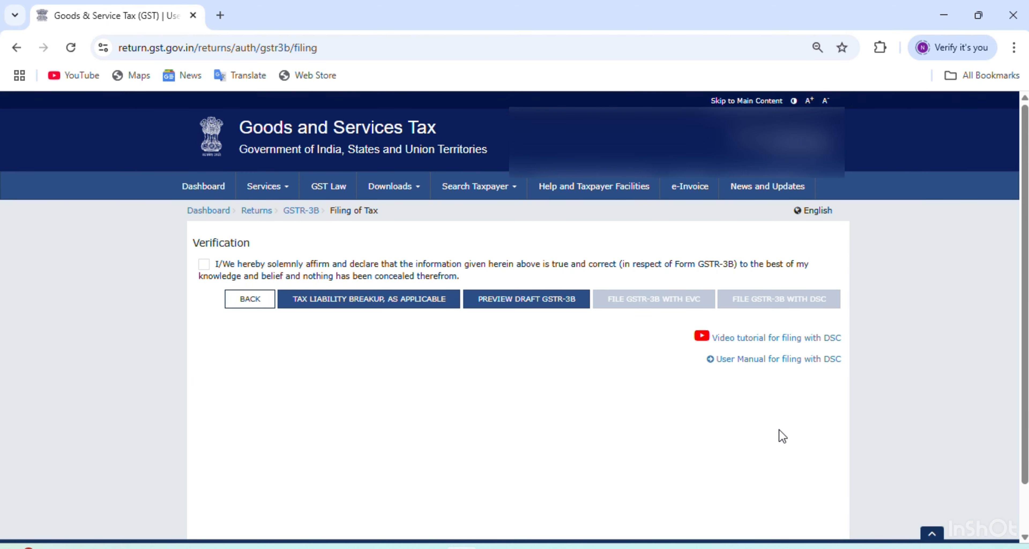
Step: Accept the verification declaration for Form GSTR-3B and select the authorised signatory
left_click(204, 265)
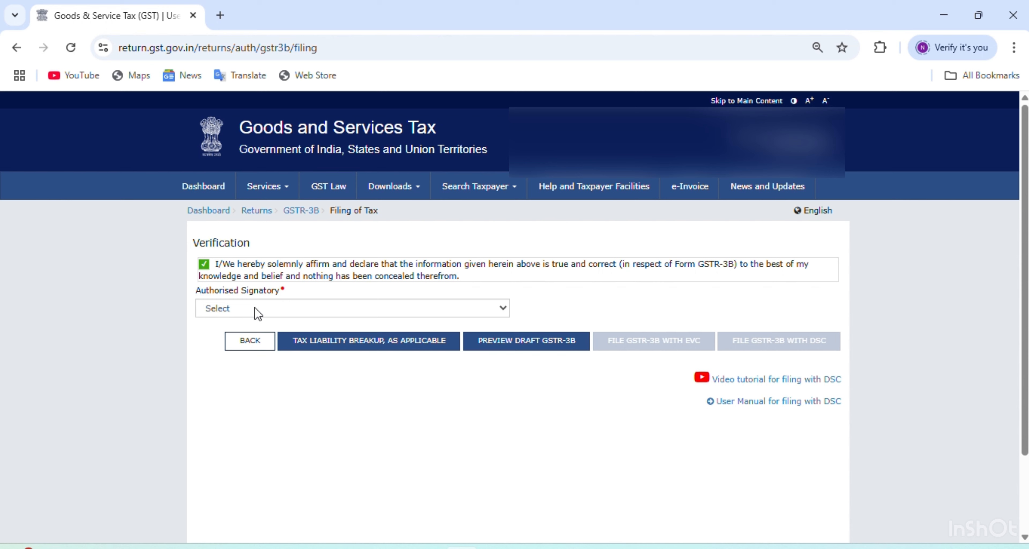
left_click(255, 310)
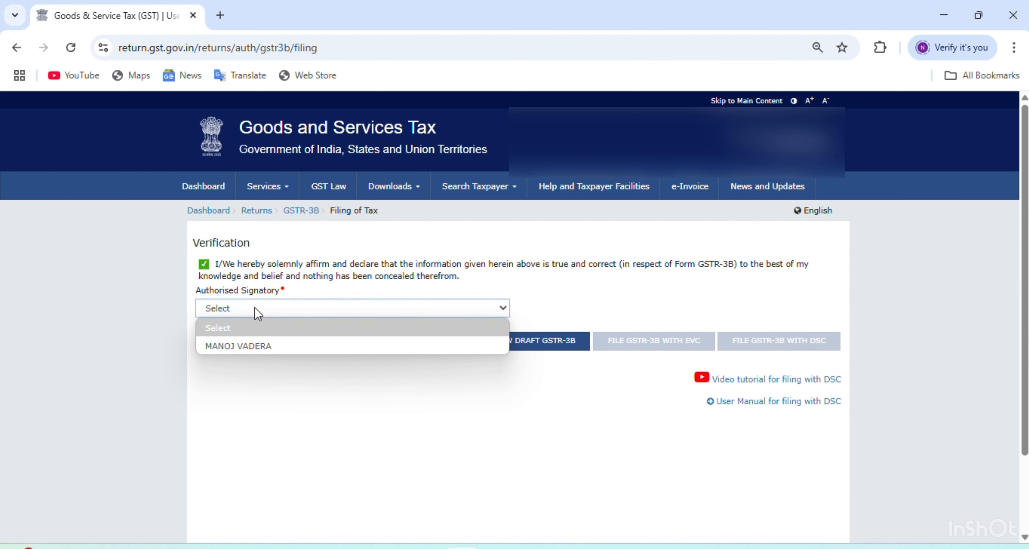
left_click(252, 345)
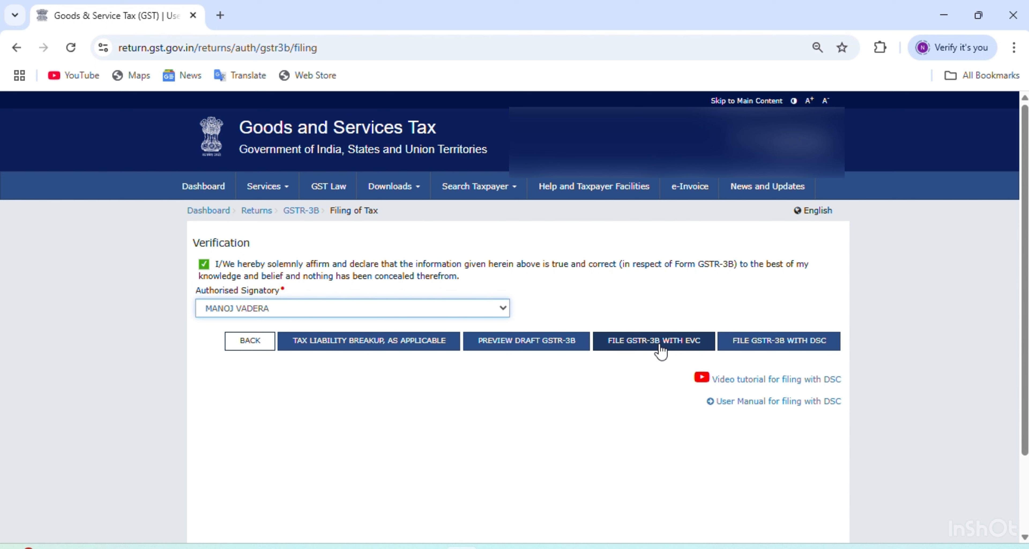
Step: File GSTR-3B with EVC, paste the one-time password into the OTP field and submit it for verification
scroll(661, 352, "down", 2)
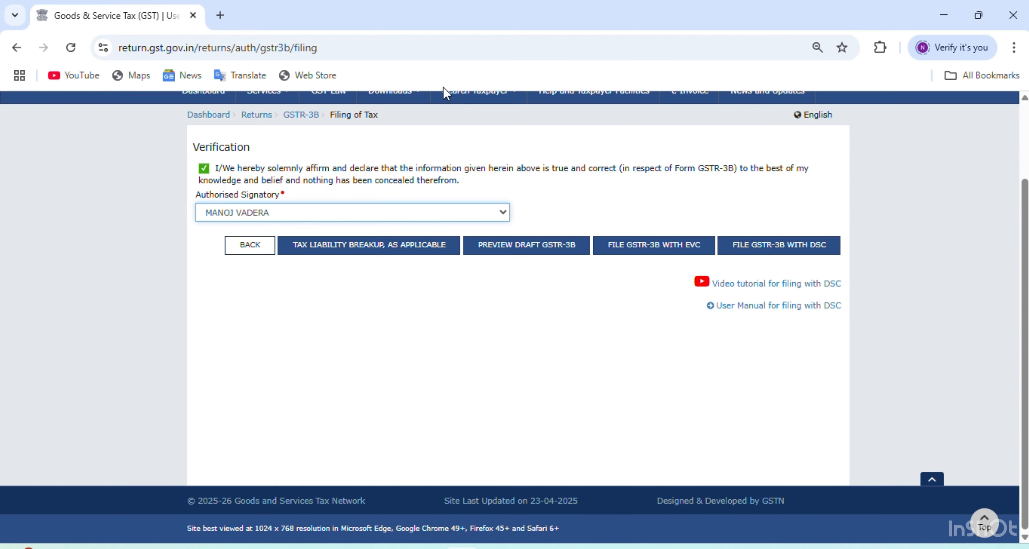
left_click(655, 250)
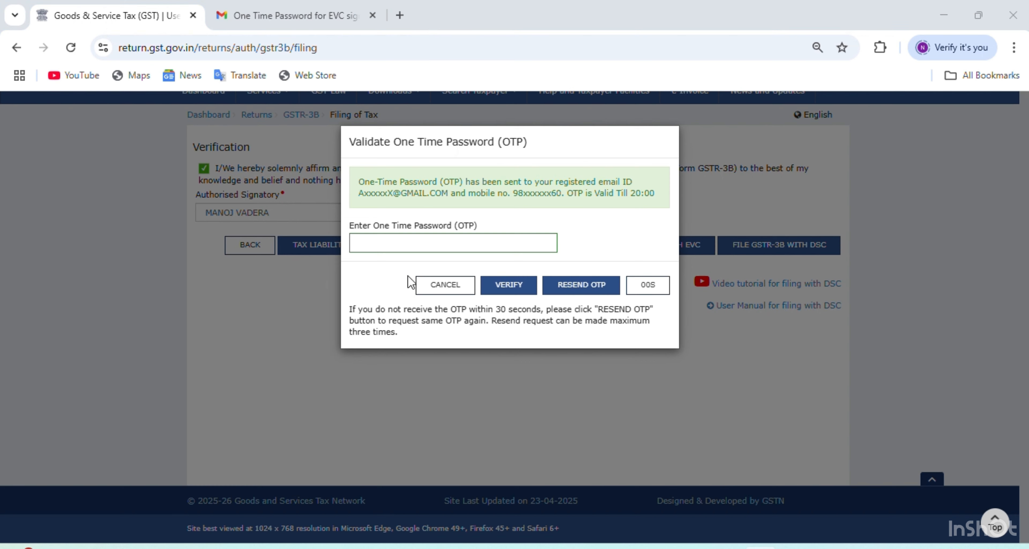
left_click(380, 243)
key("ctrl+v")
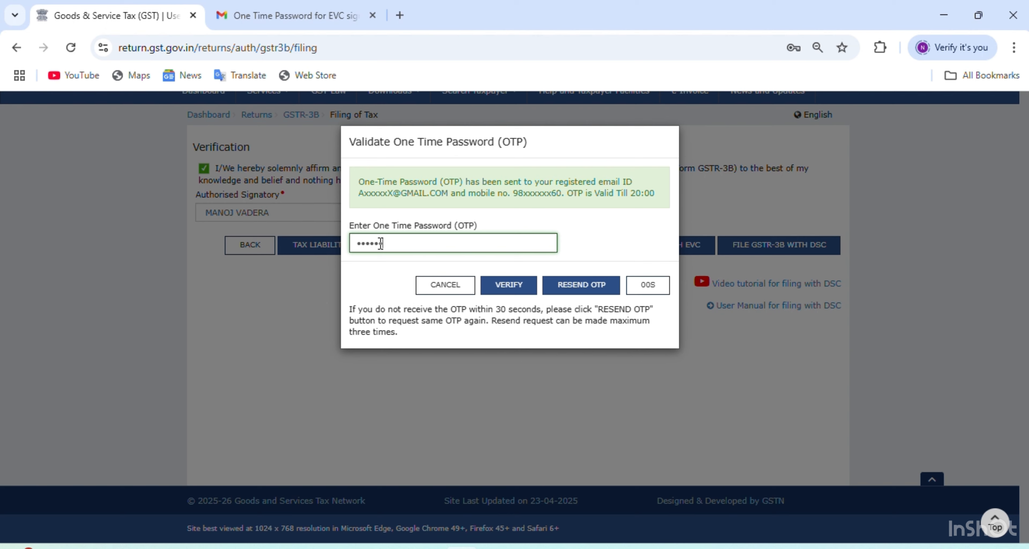
left_click(515, 291)
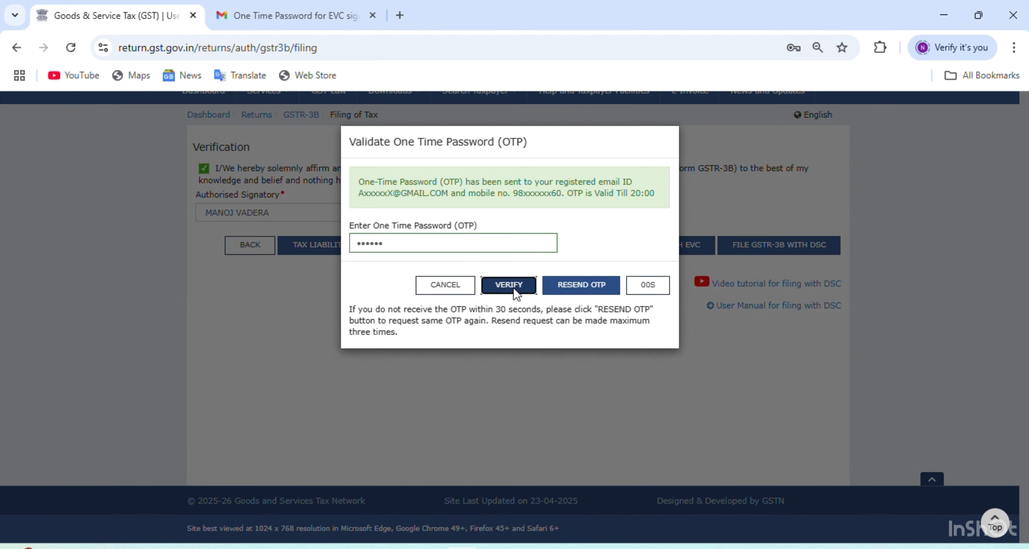